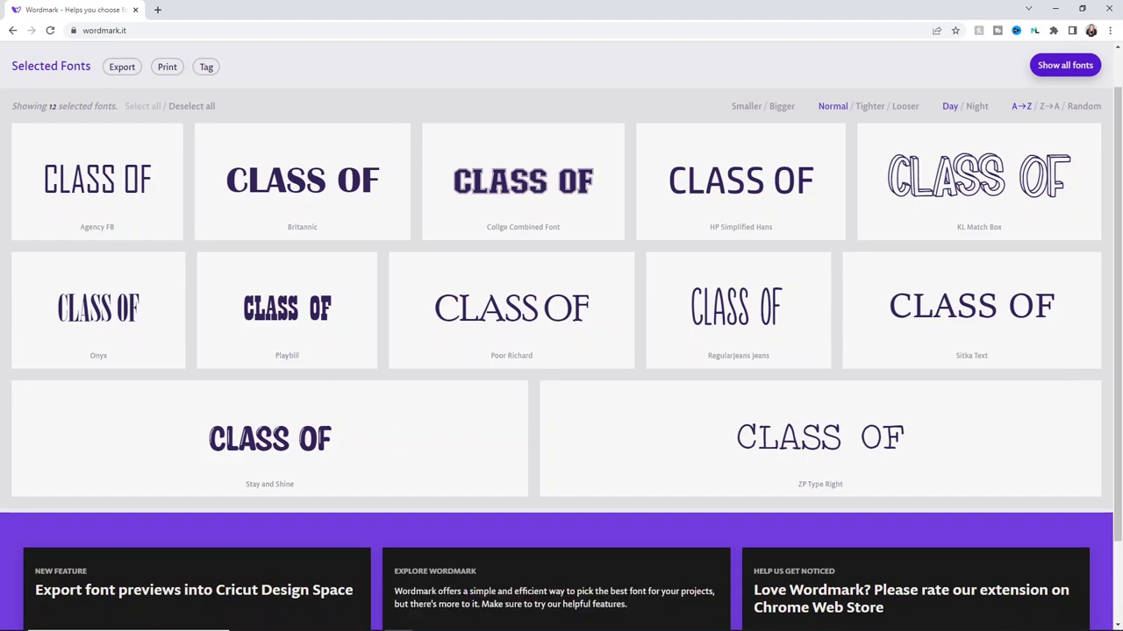
Step: Switch to Cricut Design Space, set the CLASS OF text to the Playbill font and shift it over the letter B
{"action": "mouse_move", "coordinate": [490, 621]}
{"action": "left_click", "coordinate": [456, 620]}
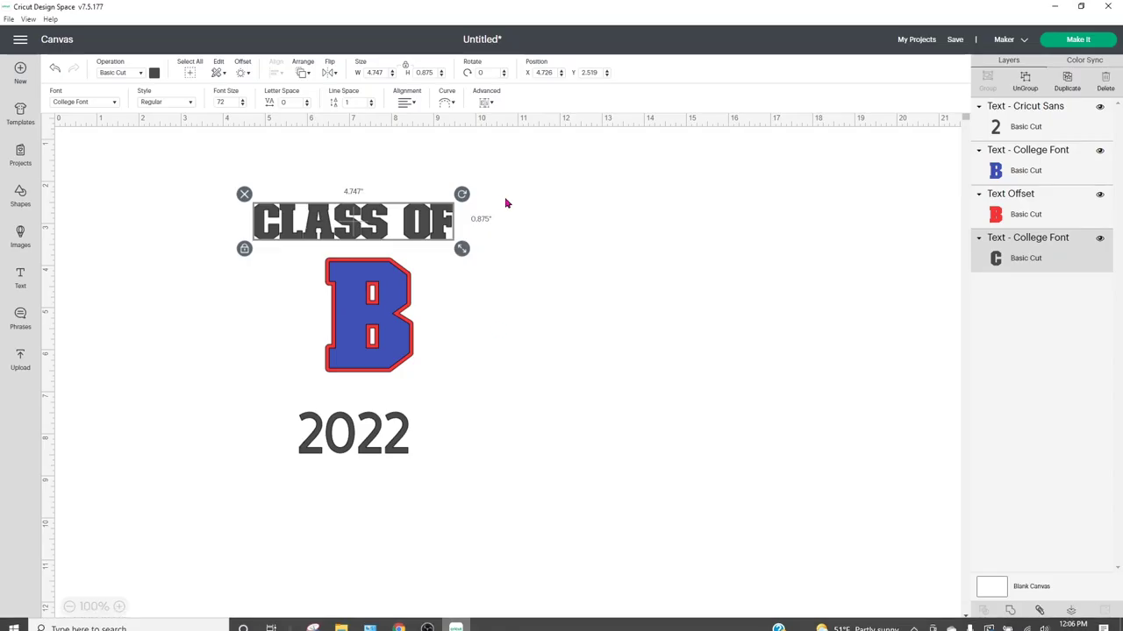
{"action": "left_click", "coordinate": [110, 102]}
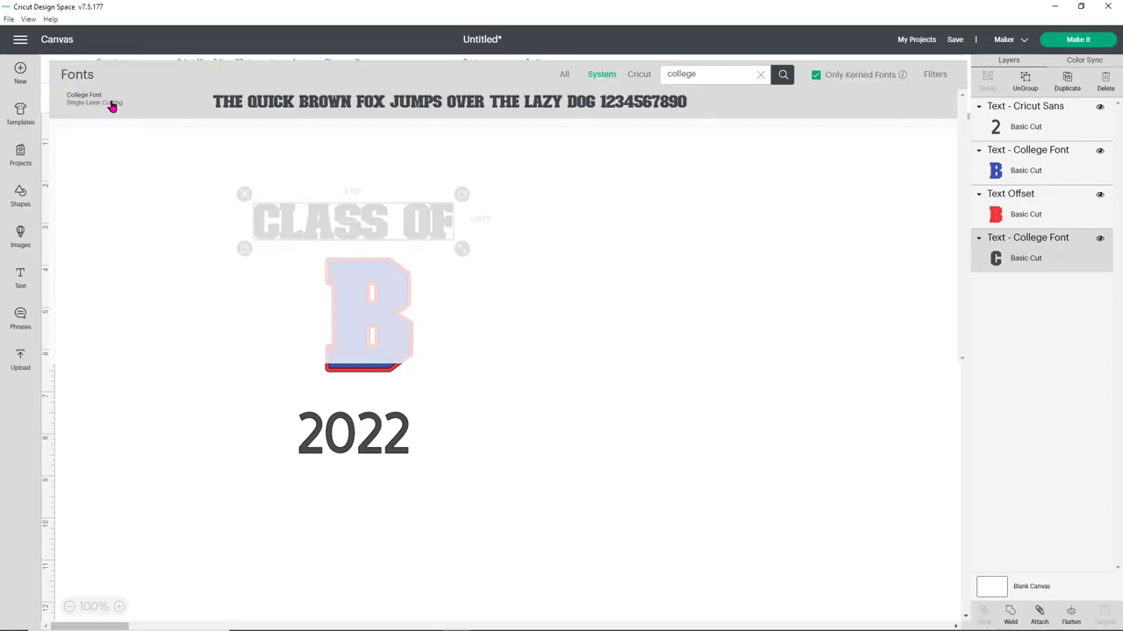
{"action": "double_click", "coordinate": [707, 77]}
{"action": "type", "text": "play"}
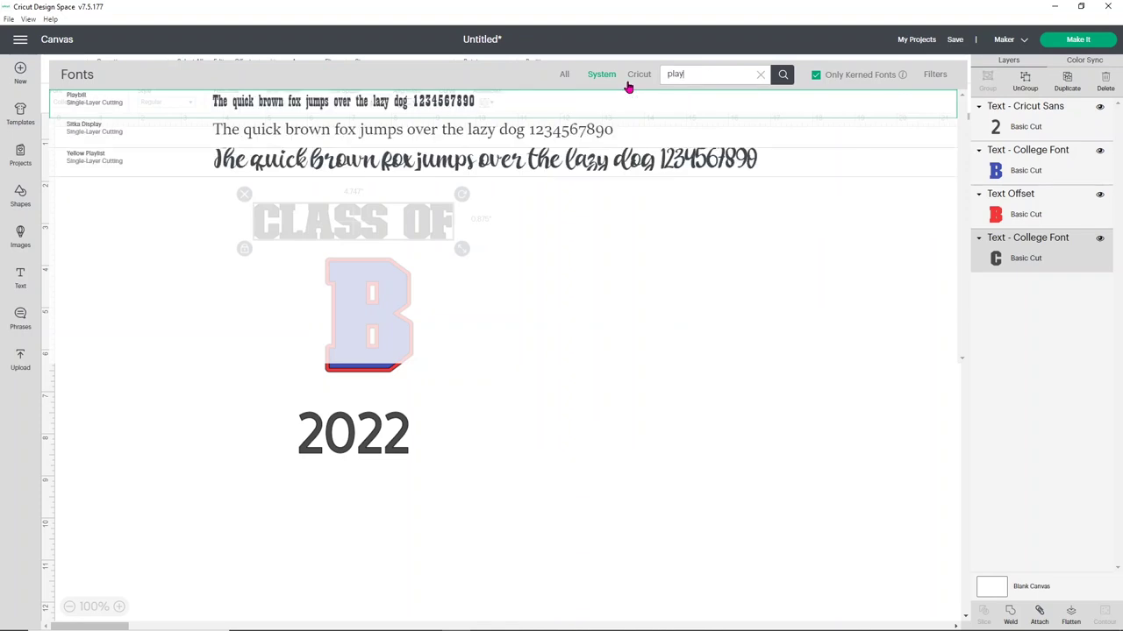
{"action": "left_click", "coordinate": [405, 103]}
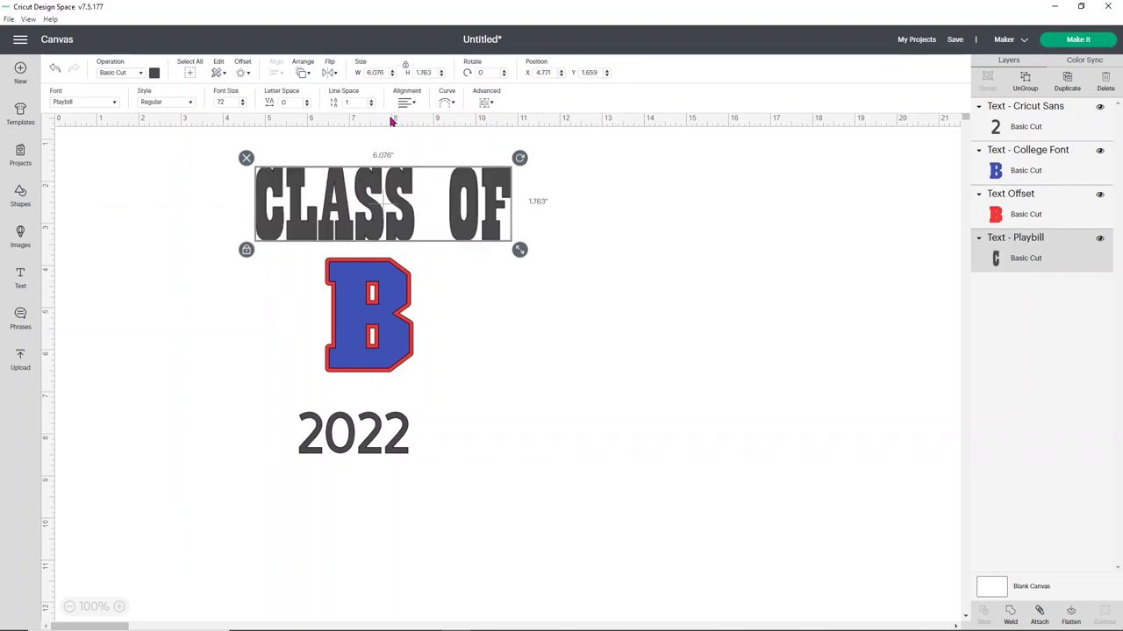
{"action": "left_click_drag", "start_coordinate": [397, 231], "coordinate": [380, 231]}
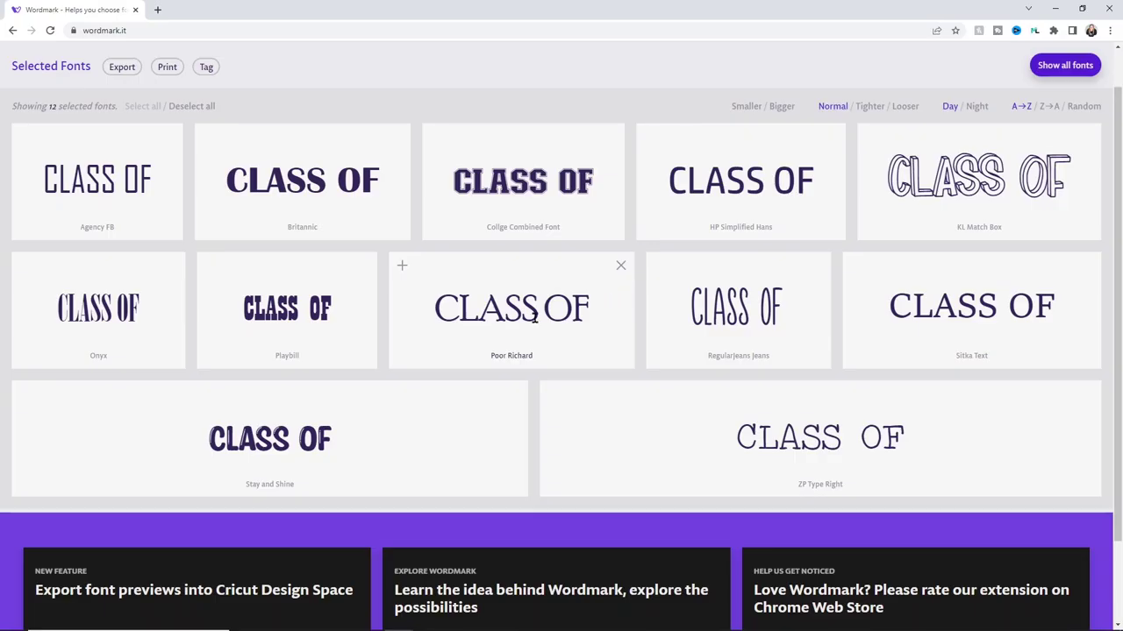
Step: Set the CLASS OF text to Britannic Bold and scale it down to about 5.8 inches wide above the letter B
{"action": "left_click", "coordinate": [365, 265]}
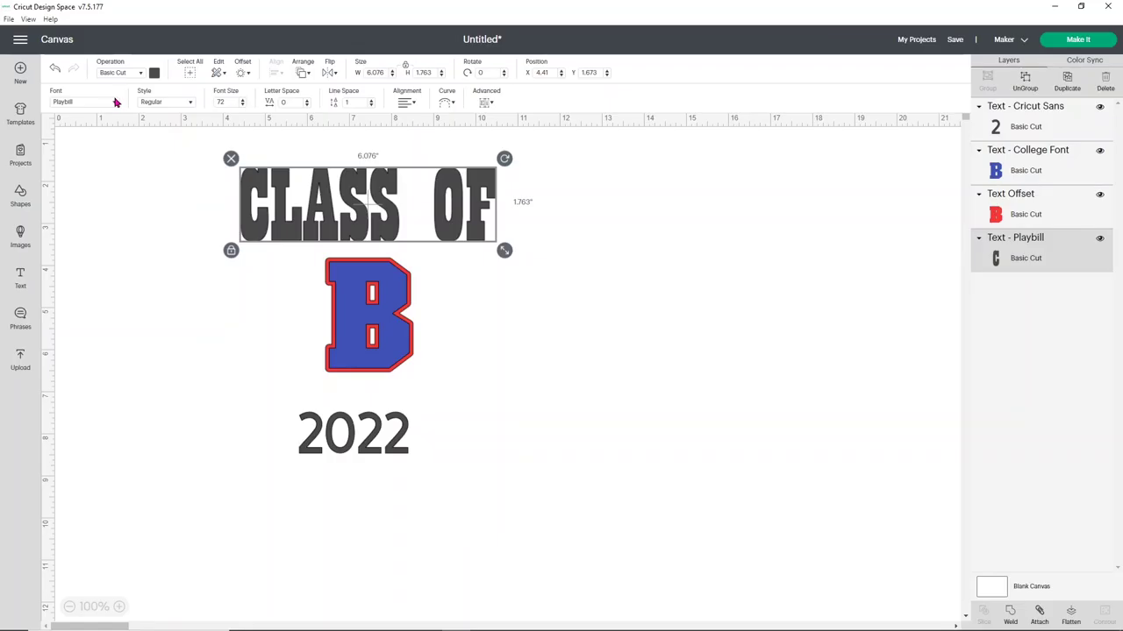
{"action": "left_click", "coordinate": [116, 102]}
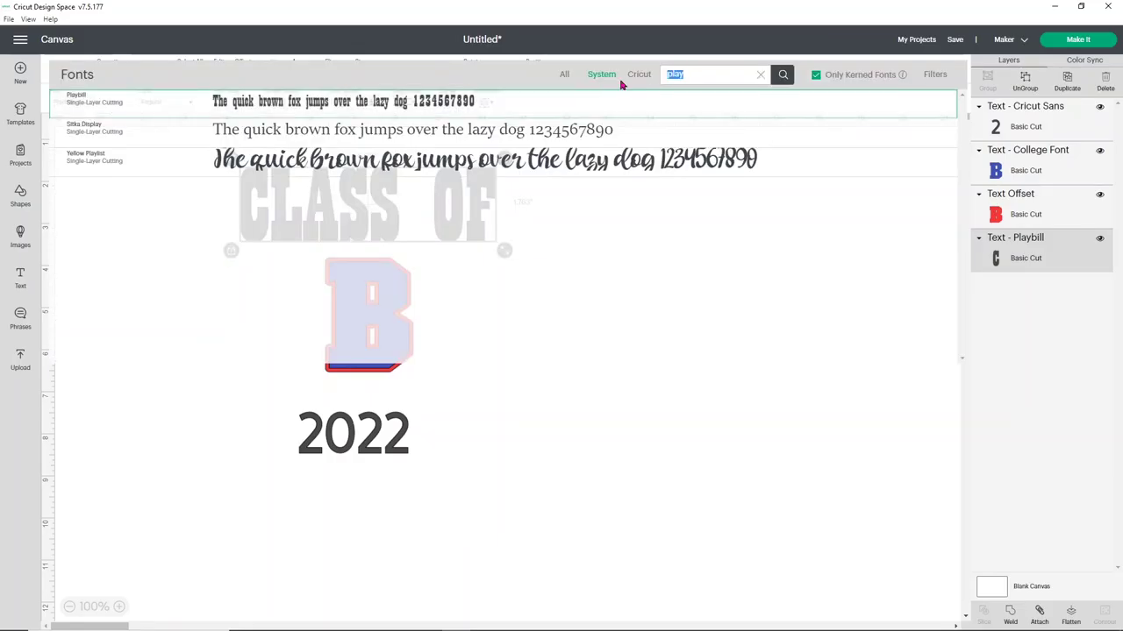
{"action": "type", "text": "brit"}
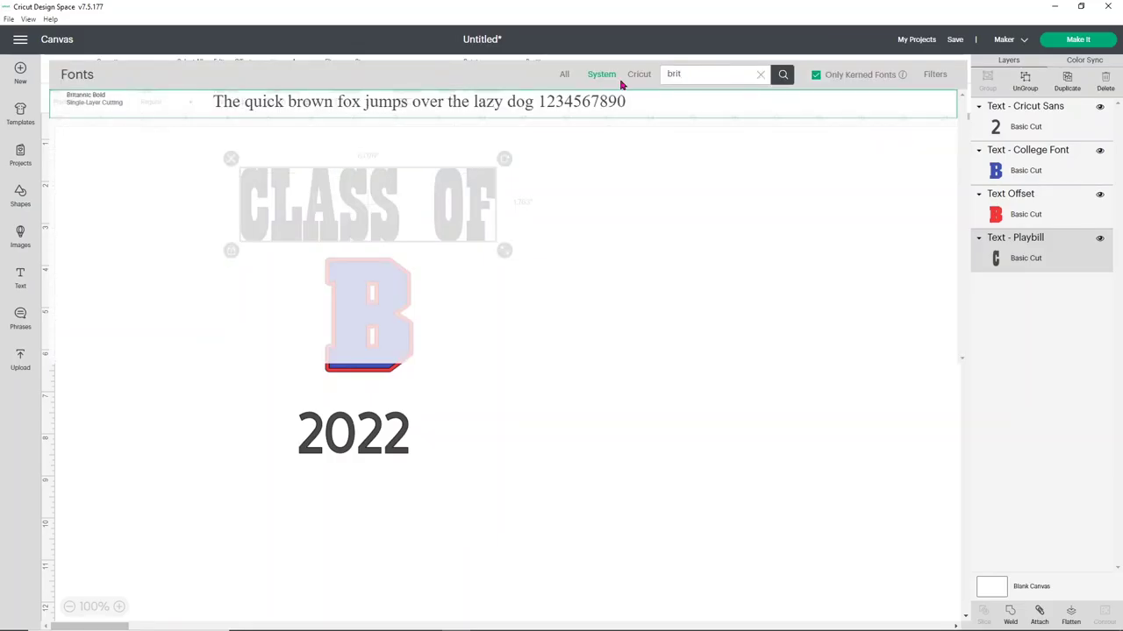
{"action": "left_click", "coordinate": [587, 104]}
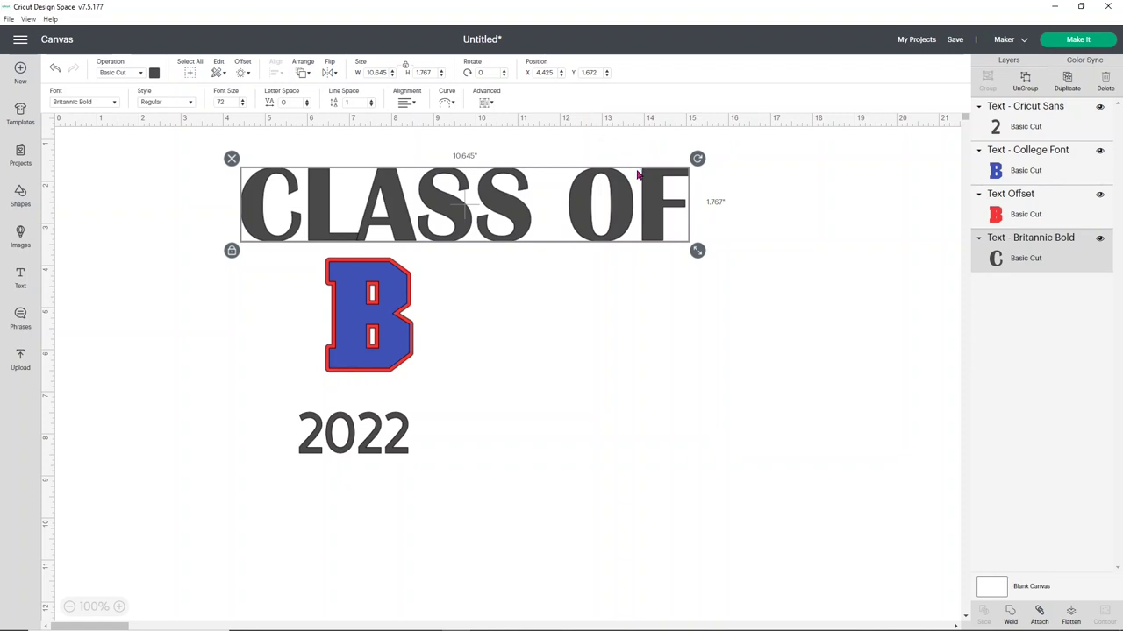
{"action": "left_click_drag", "start_coordinate": [698, 252], "coordinate": [392, 227]}
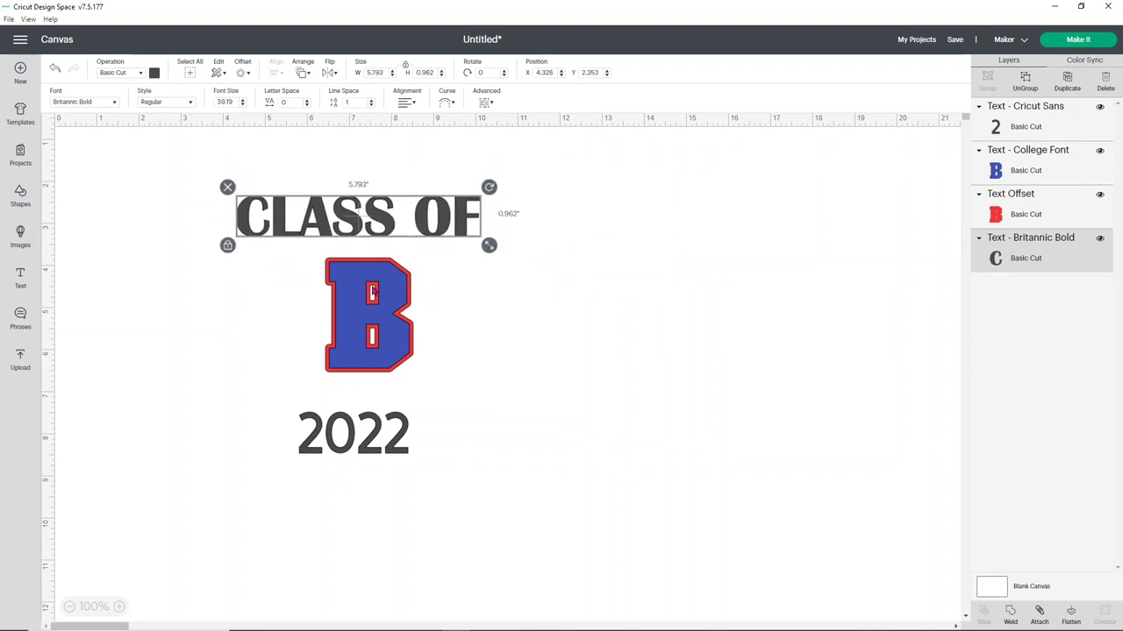
Step: Set the 2022 text to Britannic Bold and place it centered below the letter B
{"action": "left_click", "coordinate": [344, 436]}
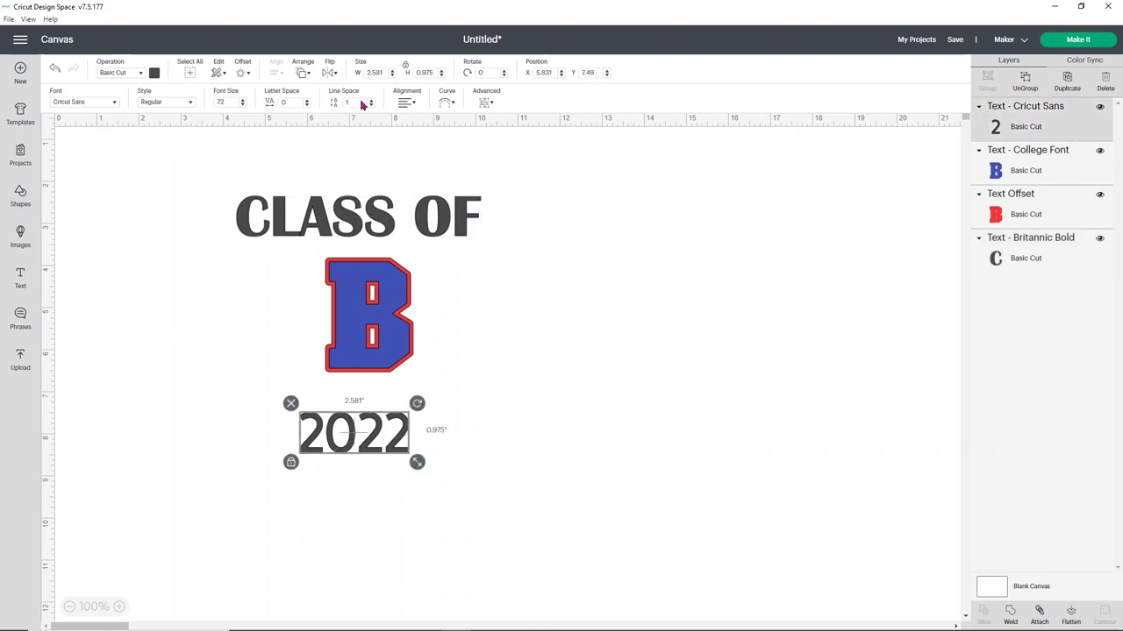
{"action": "left_click", "coordinate": [112, 102]}
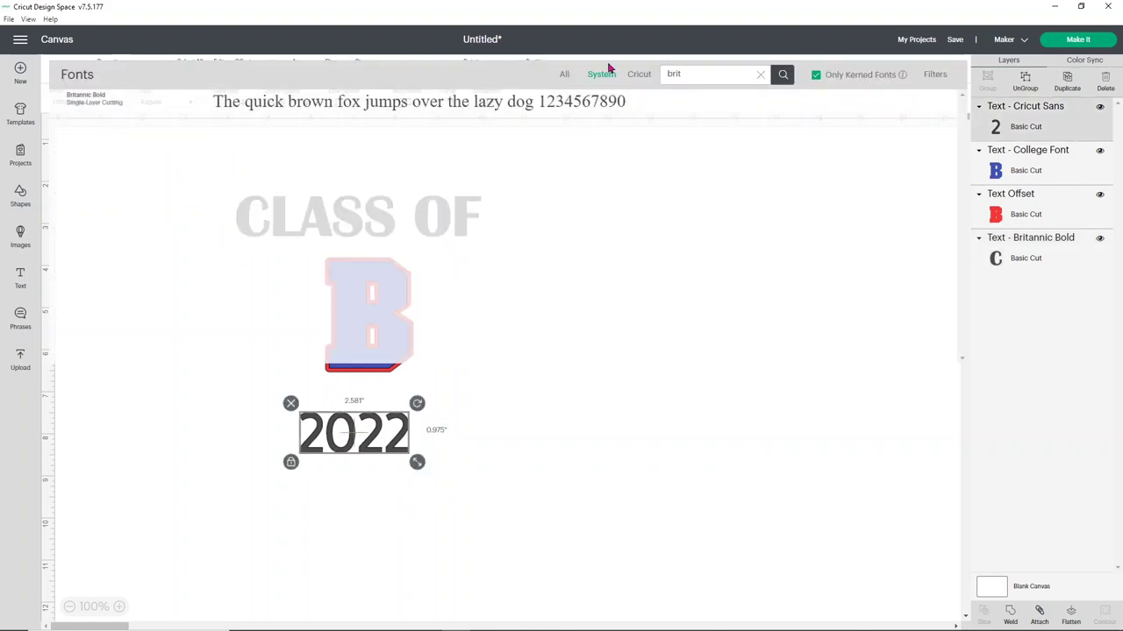
{"action": "left_click", "coordinate": [611, 105]}
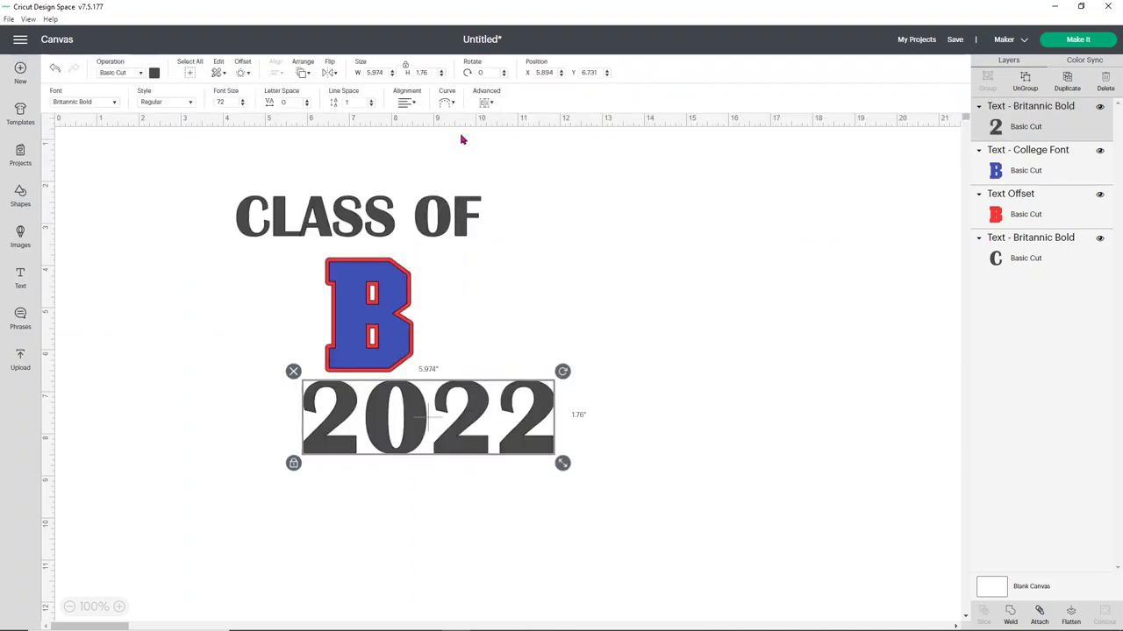
{"action": "left_click_drag", "start_coordinate": [465, 428], "coordinate": [396, 442]}
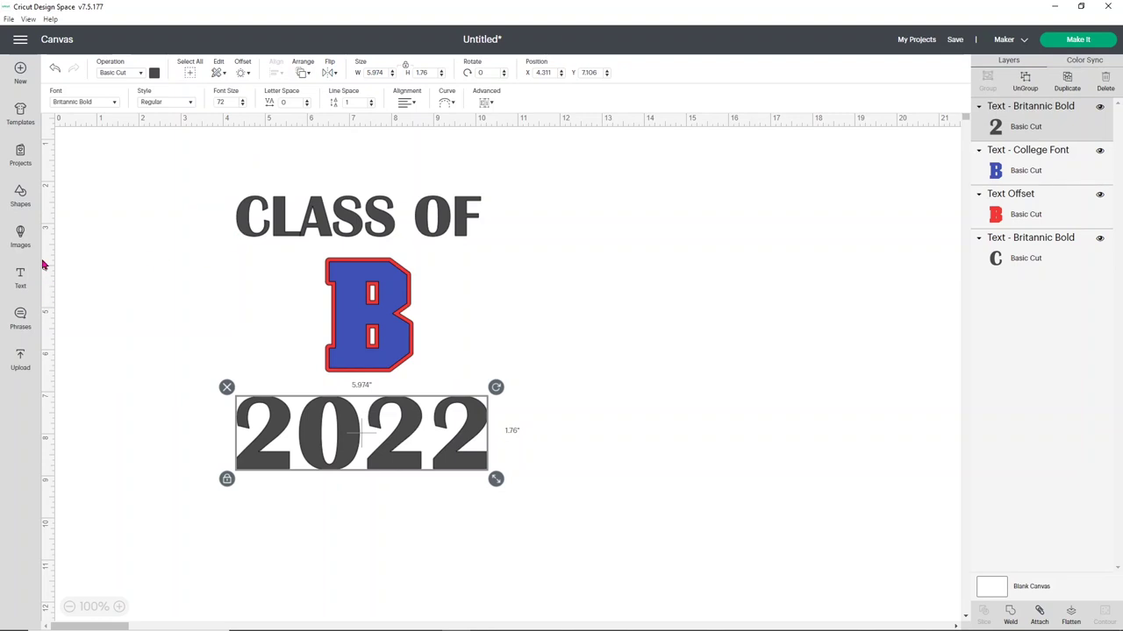
Step: Insert a square, set its width to 9.5 inches and send it to the back behind the design
{"action": "left_click", "coordinate": [20, 194]}
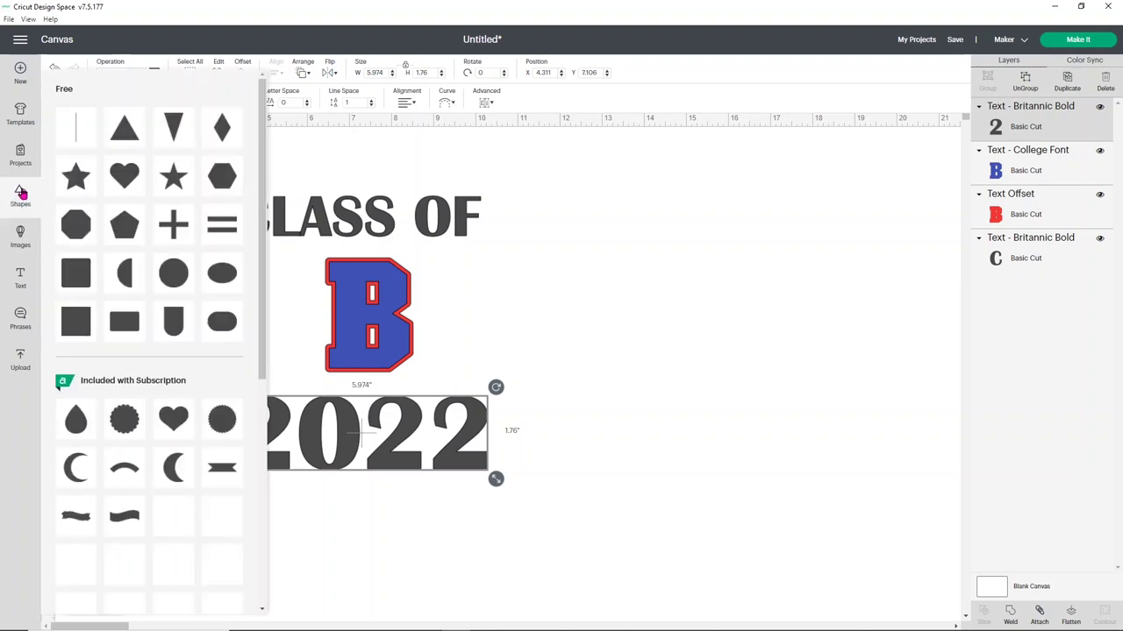
{"action": "left_click", "coordinate": [76, 319]}
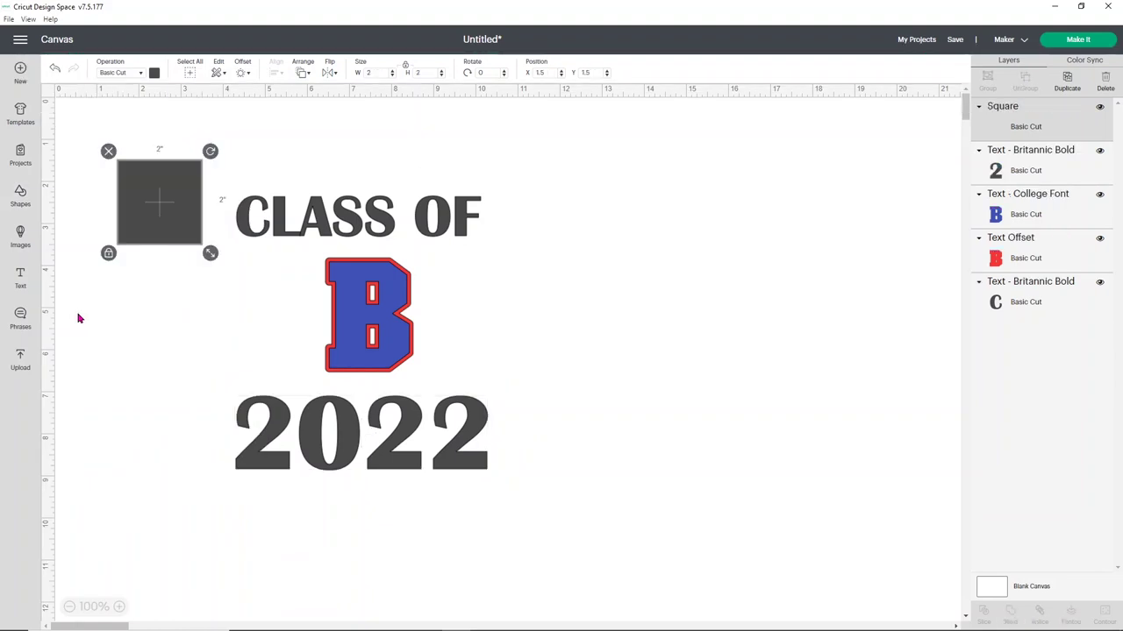
{"action": "left_click", "coordinate": [372, 72]}
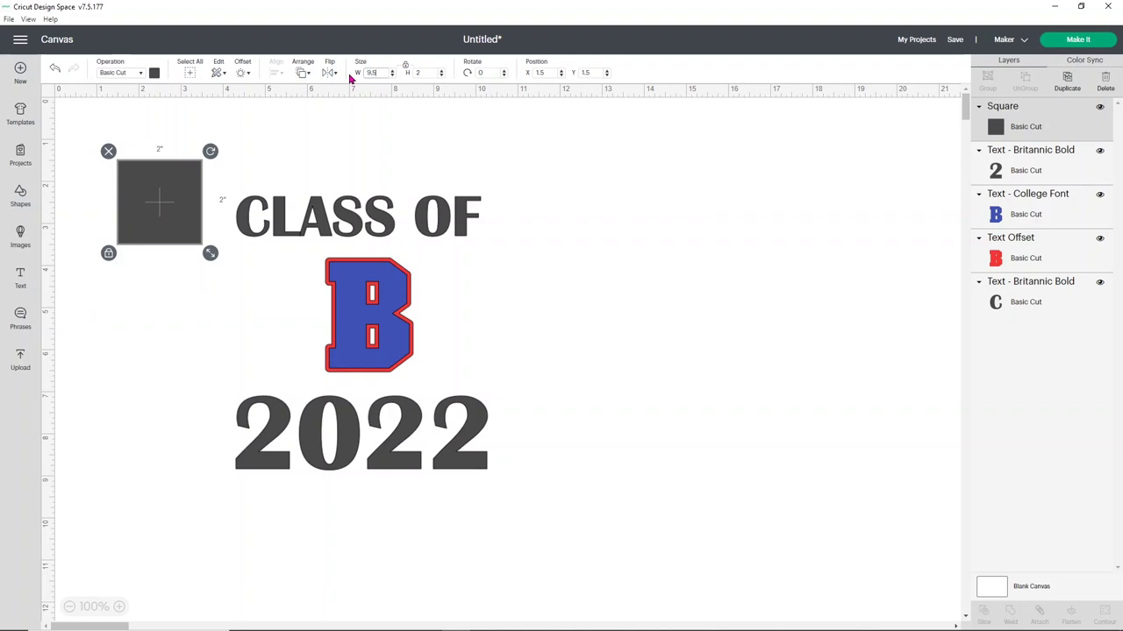
{"action": "type", "text": "9.5"}
{"action": "key", "text": "Return"}
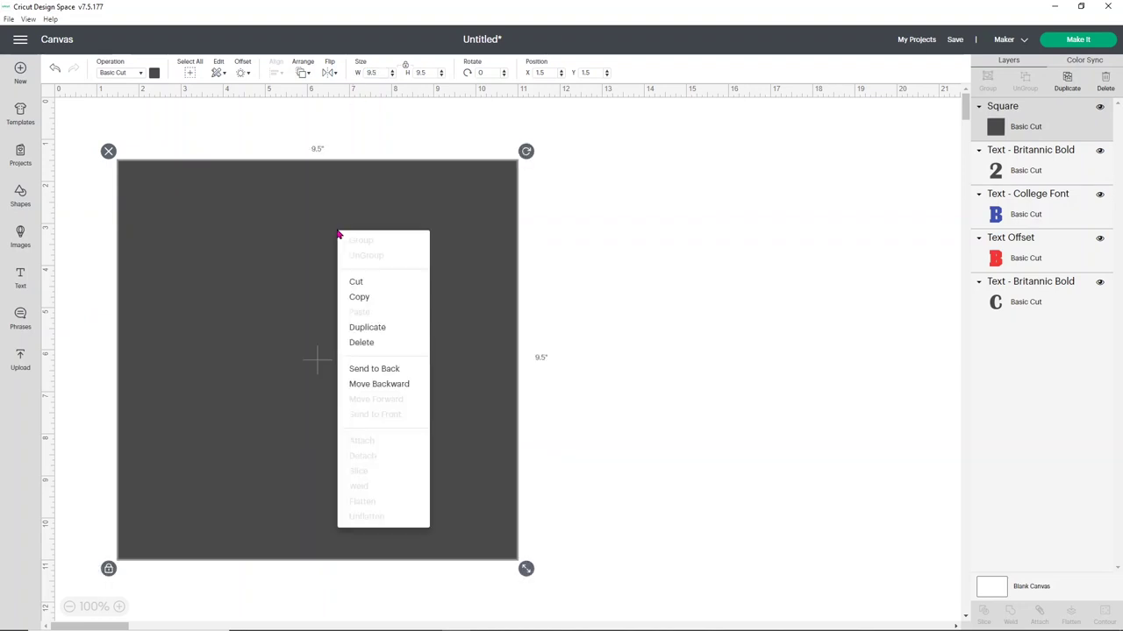
{"action": "right_click", "coordinate": [336, 235]}
{"action": "left_click", "coordinate": [377, 369]}
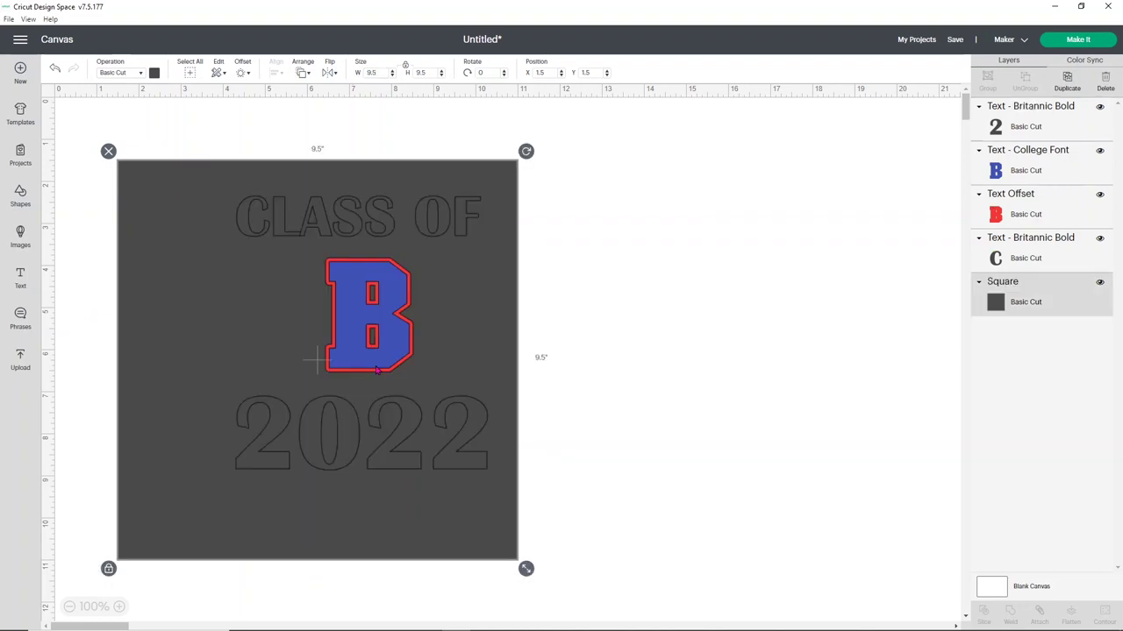
Step: Recolor the CLASS OF and 2022 texts red, matching the outline of the letter B
{"action": "left_click", "coordinate": [465, 229]}
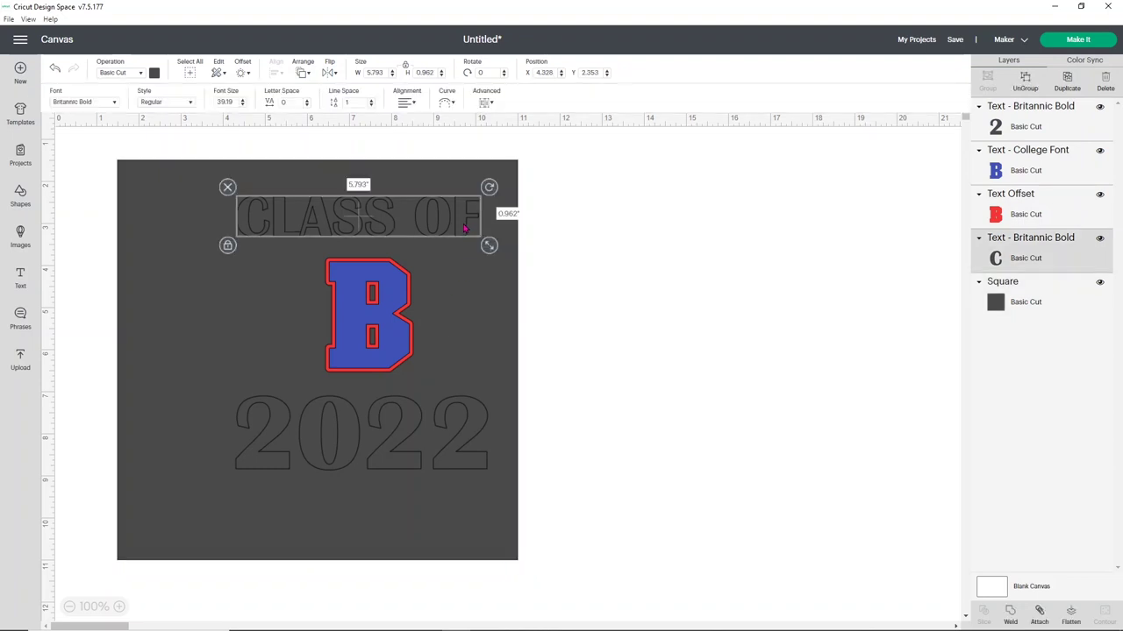
{"action": "left_click", "coordinate": [155, 73]}
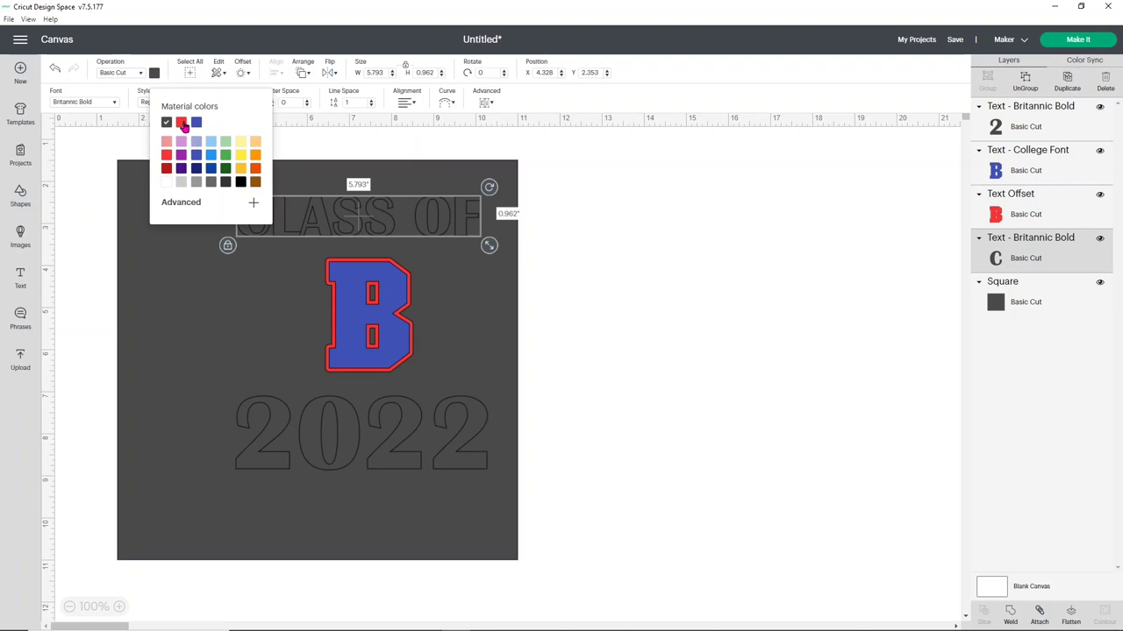
{"action": "left_click", "coordinate": [261, 434]}
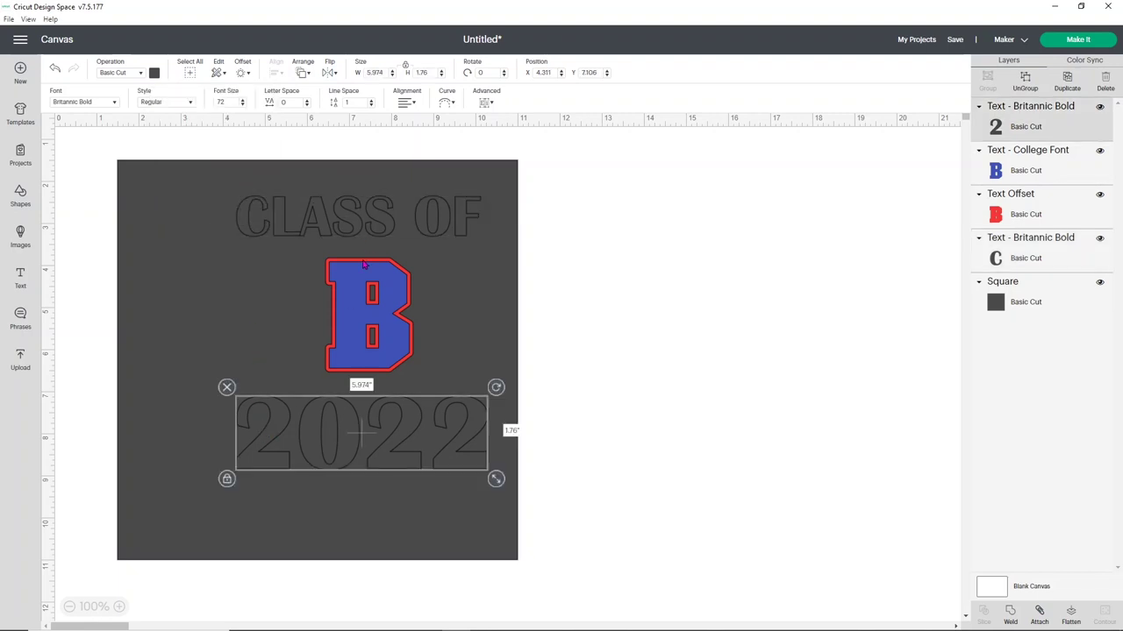
{"action": "left_click", "coordinate": [154, 74]}
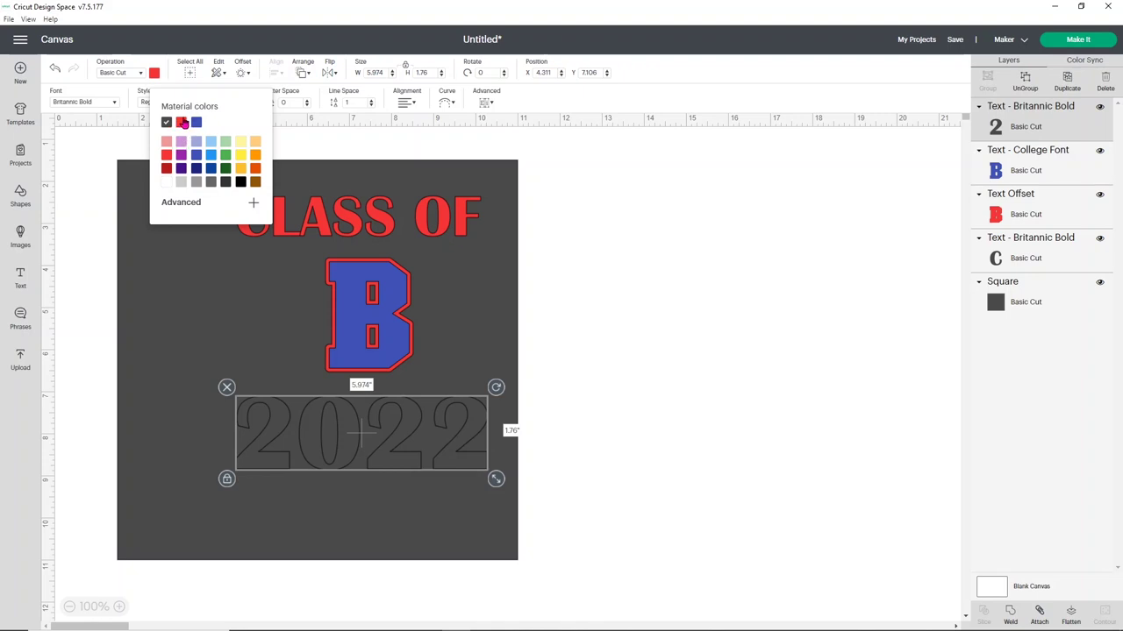
{"action": "left_click", "coordinate": [182, 298]}
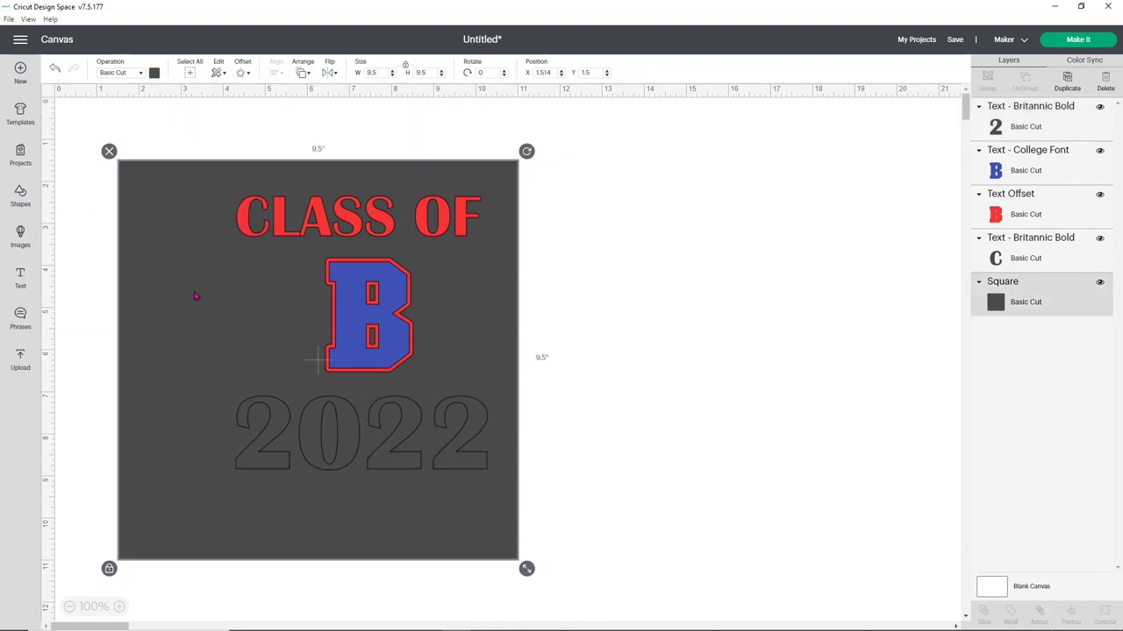
{"action": "left_click", "coordinate": [341, 431]}
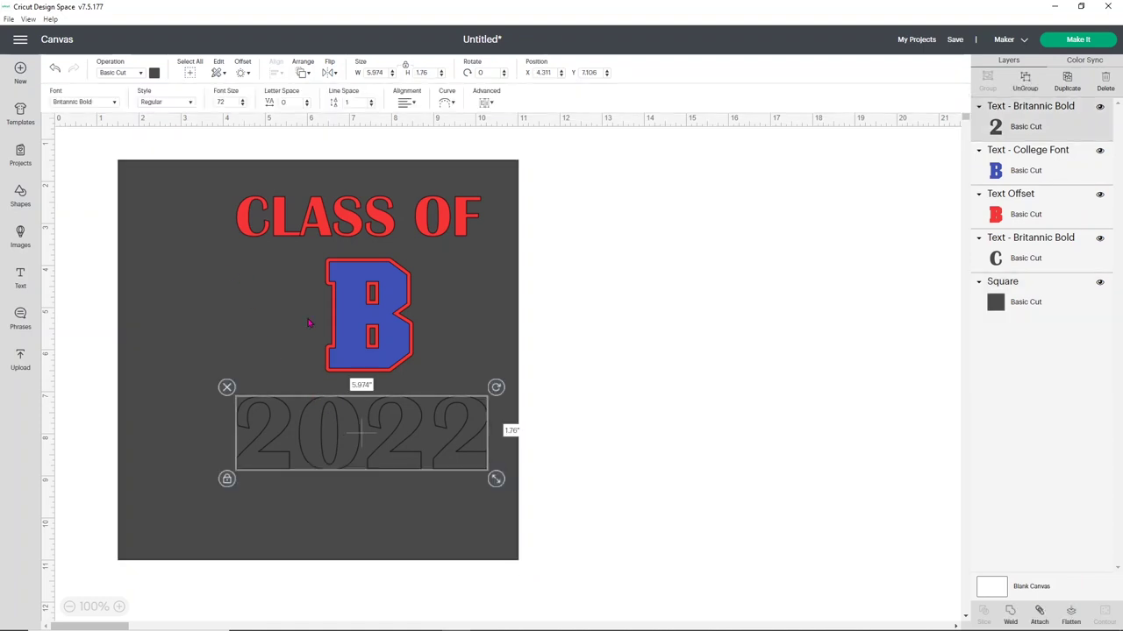
{"action": "left_click", "coordinate": [155, 74]}
{"action": "left_click", "coordinate": [181, 121]}
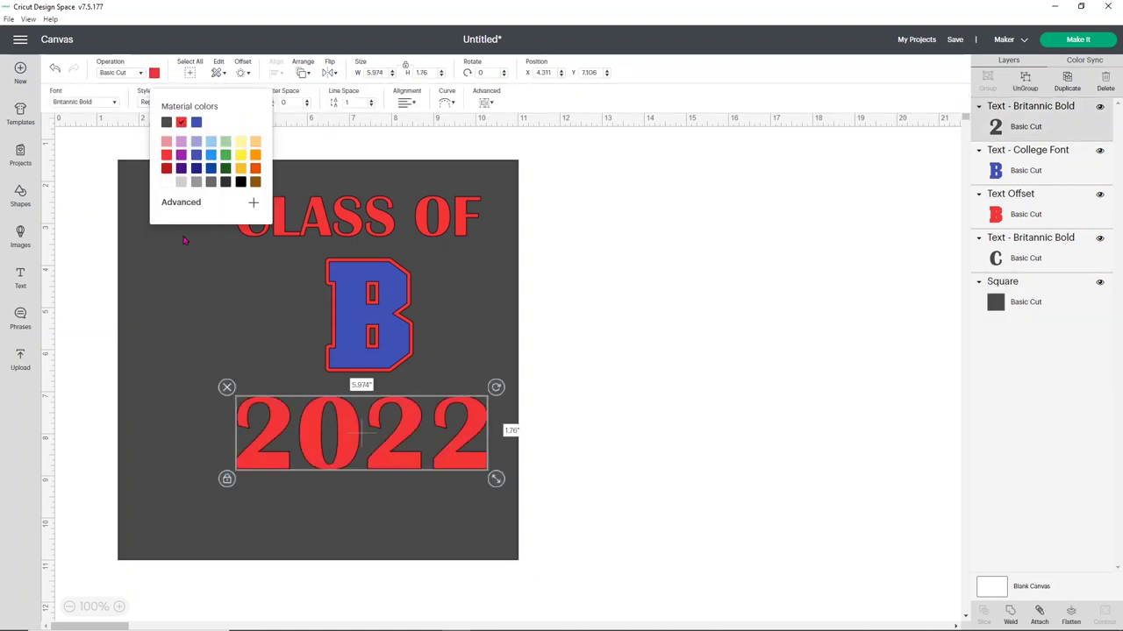
{"action": "left_click", "coordinate": [202, 314]}
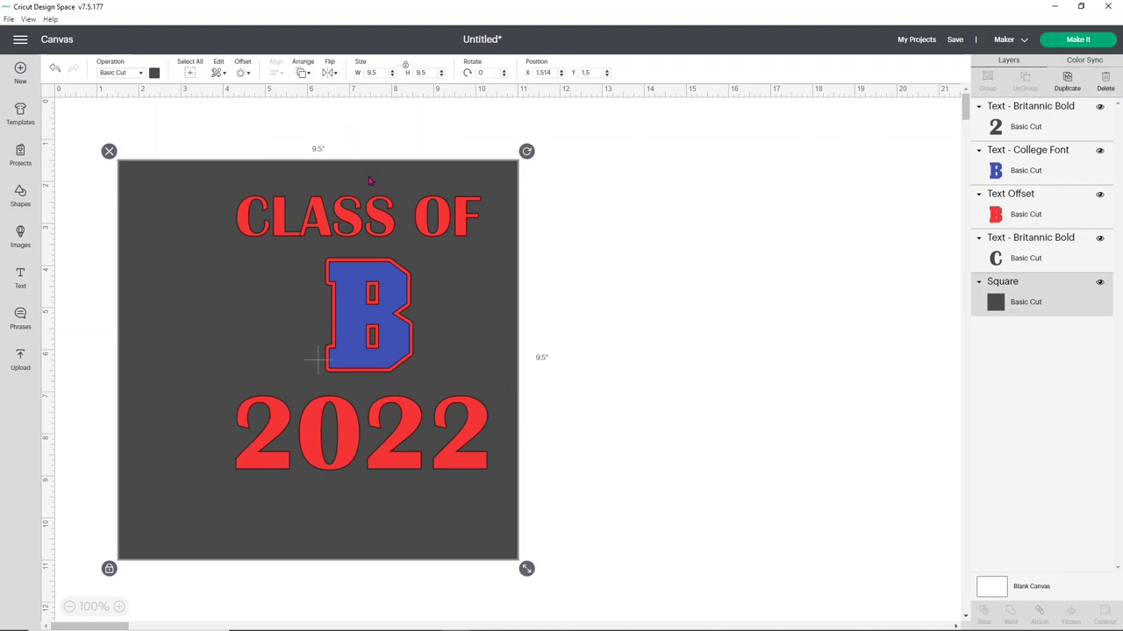
Step: Move CLASS OF toward the square's upper left and try curving it upward with a diameter of about 8.06
{"action": "left_click_drag", "start_coordinate": [429, 224], "coordinate": [374, 201]}
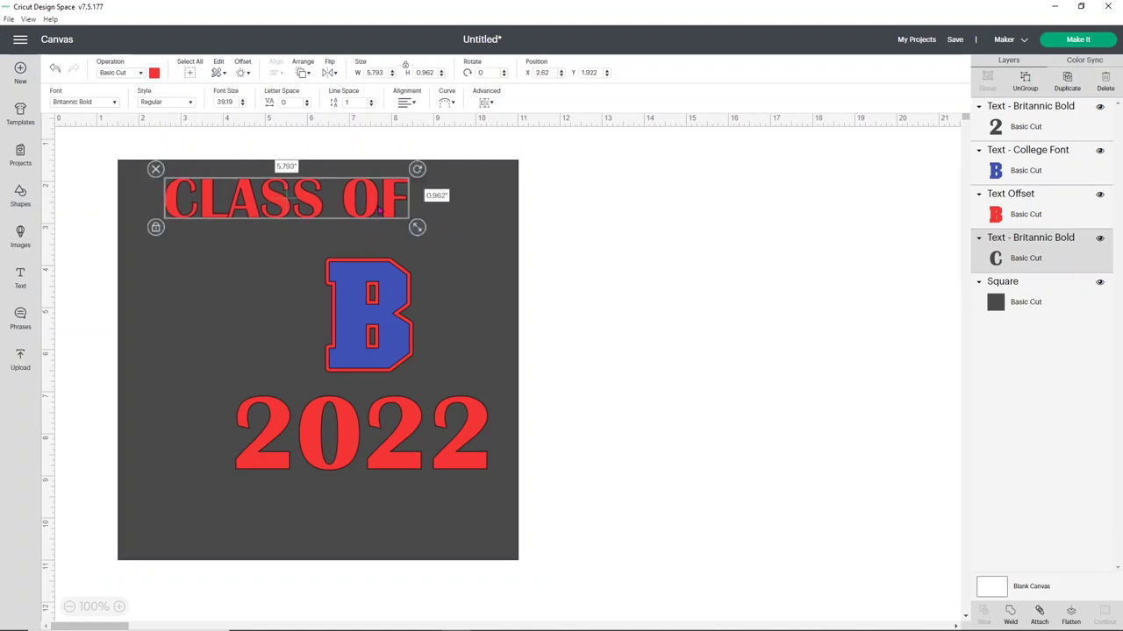
{"action": "left_click", "coordinate": [447, 105]}
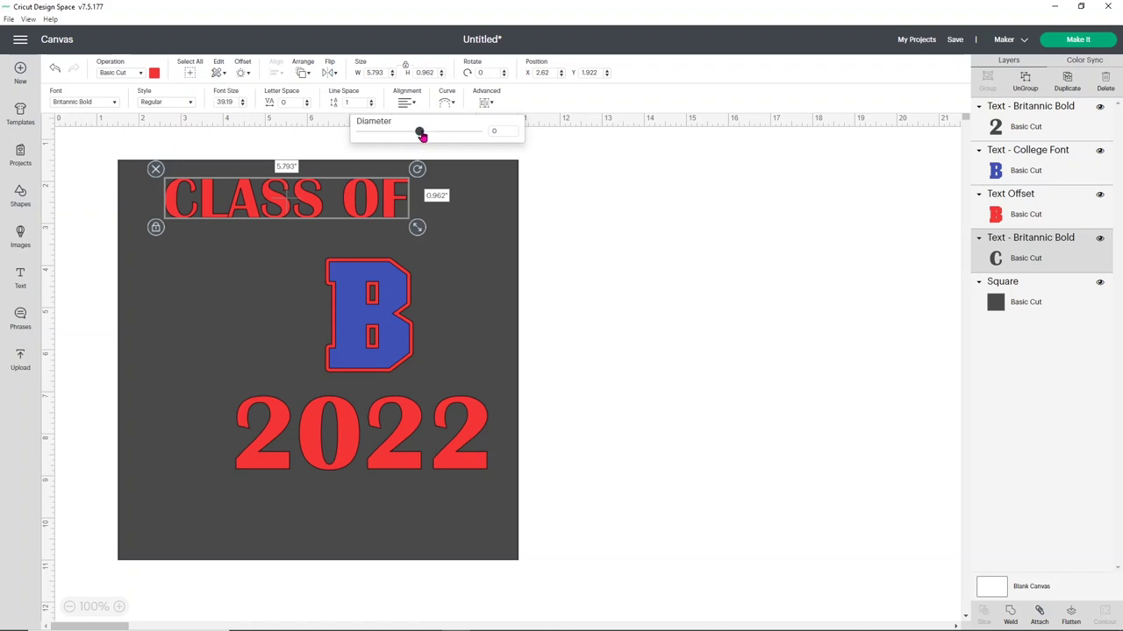
{"action": "left_click_drag", "start_coordinate": [423, 136], "coordinate": [450, 137]}
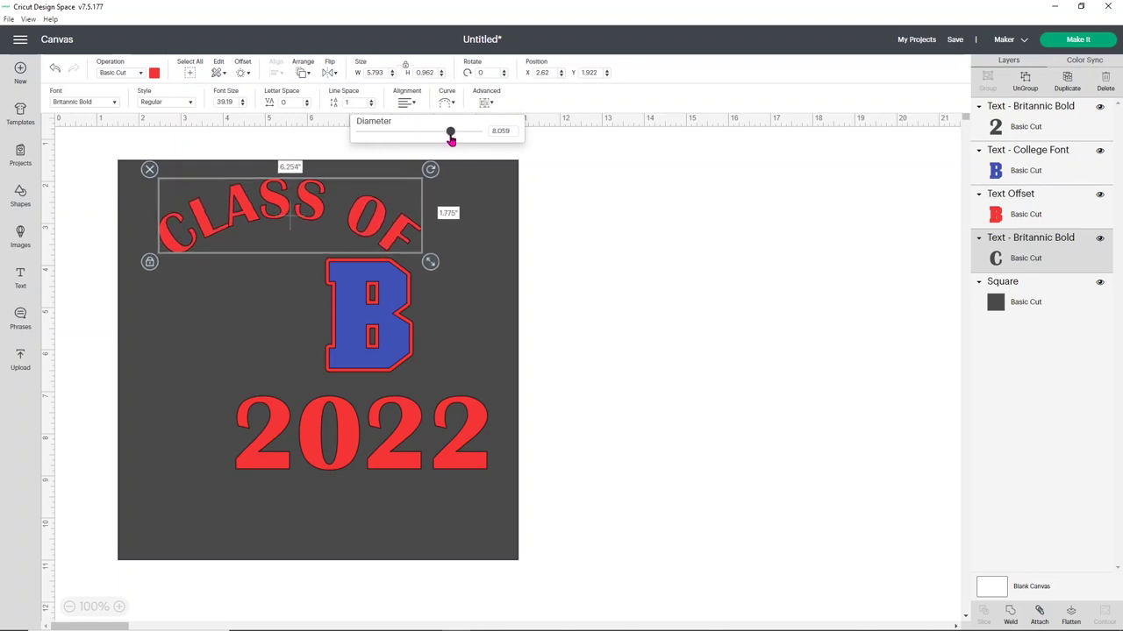
{"action": "left_click", "coordinate": [552, 216]}
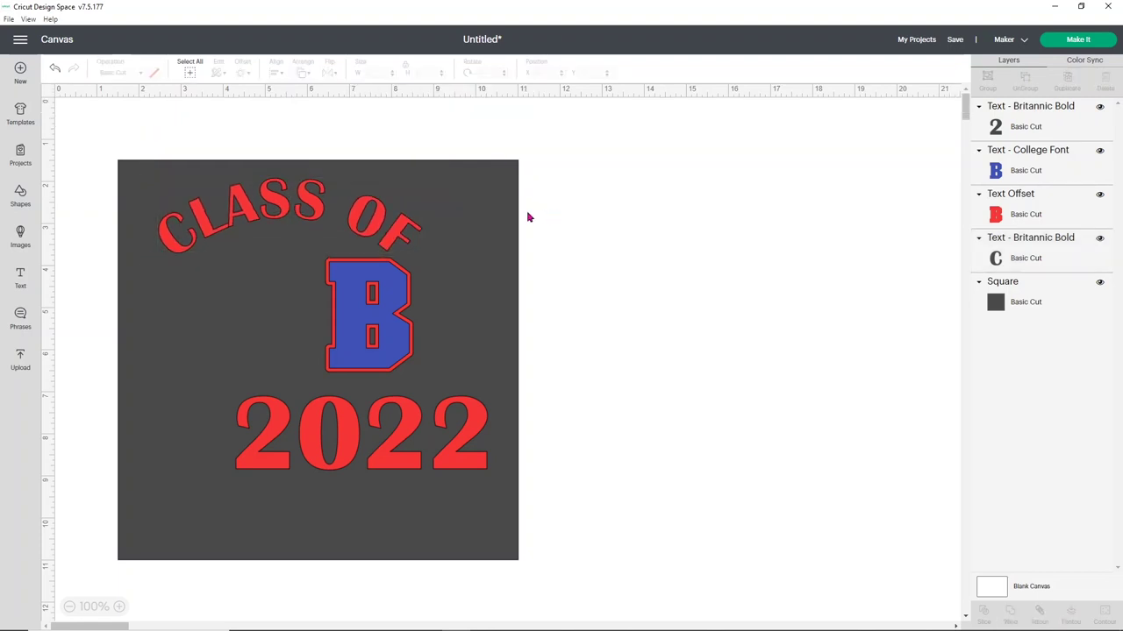
{"action": "left_click", "coordinate": [389, 216]}
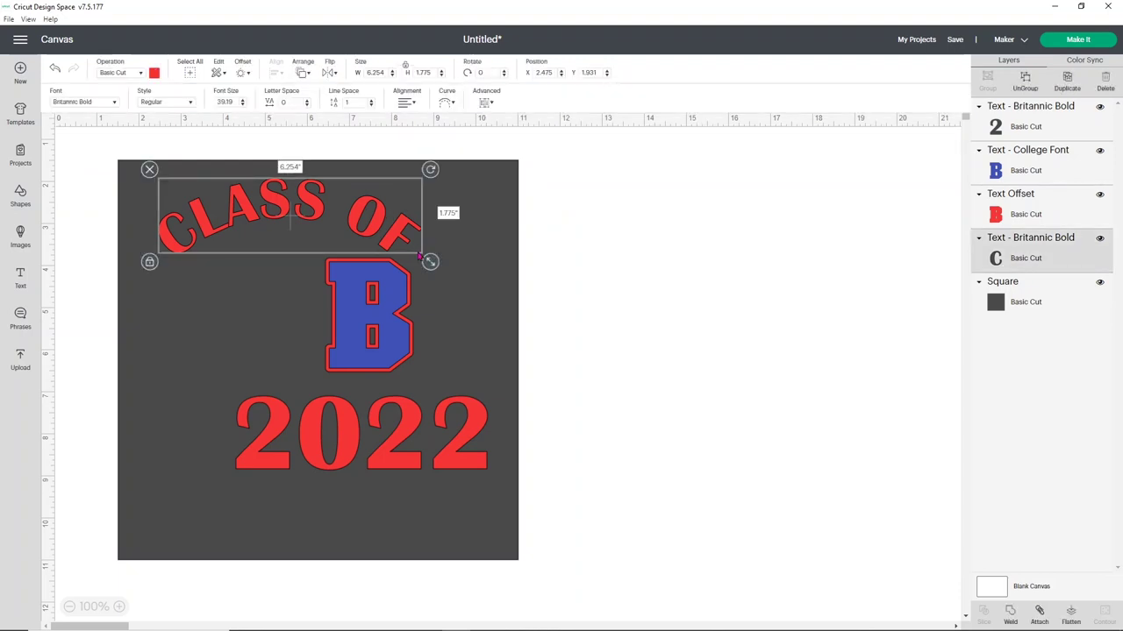
{"action": "mouse_move", "coordinate": [427, 261]}
{"action": "left_mouse_down"}
{"action": "mouse_move", "coordinate": [446, 257]}
{"action": "mouse_move", "coordinate": [425, 251]}
{"action": "left_mouse_up"}
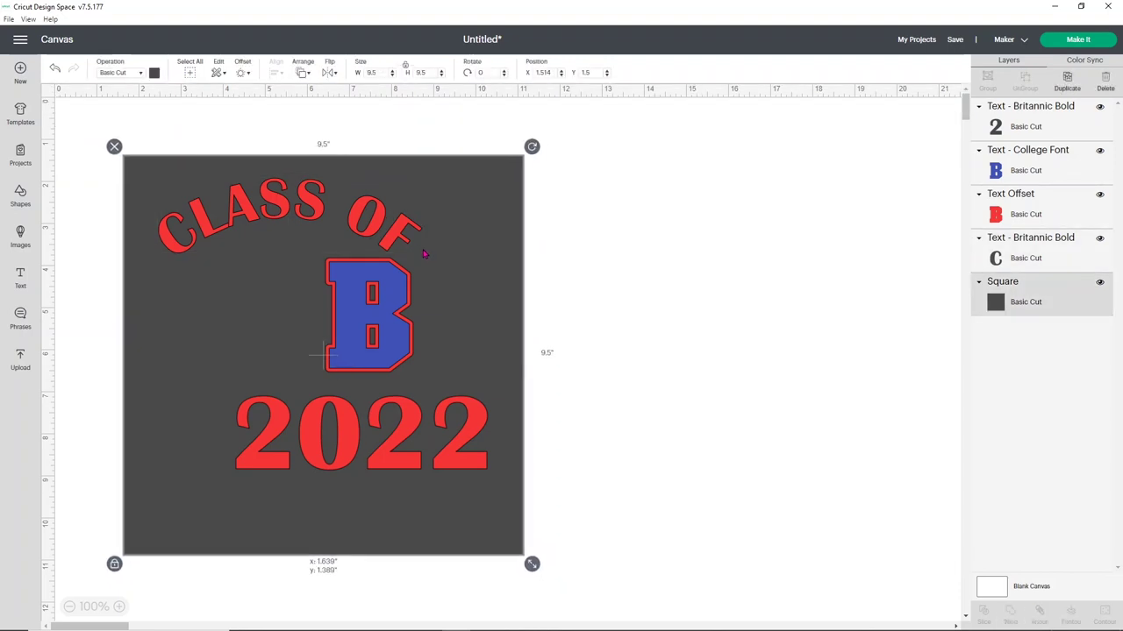
Step: Straighten the CLASS OF text by setting its curve diameter back to 0
{"action": "left_click", "coordinate": [394, 224]}
{"action": "left_click", "coordinate": [446, 102]}
{"action": "left_click", "coordinate": [507, 130]}
{"action": "type", "text": "0"}
{"action": "key", "text": "Return"}
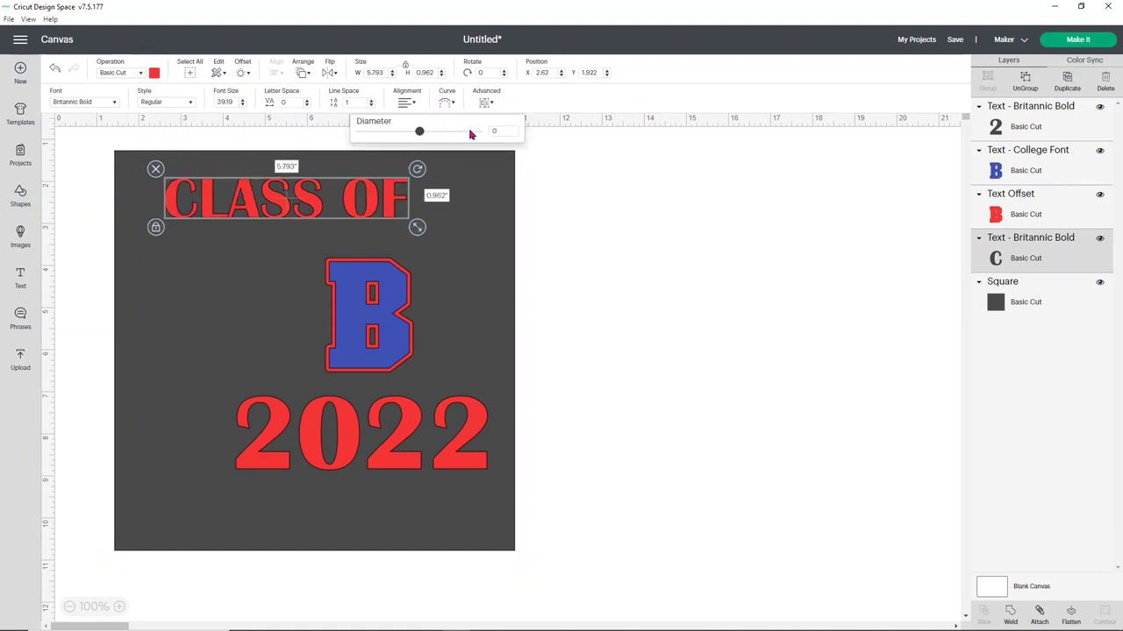
Step: Enlarge CLASS OF to span nearly the square's full width at its top and move 2022 down near its bottom edge
{"action": "left_click_drag", "start_coordinate": [417, 227], "coordinate": [503, 254]}
{"action": "left_click_drag", "start_coordinate": [507, 213], "coordinate": [472, 203]}
{"action": "left_click_drag", "start_coordinate": [393, 421], "coordinate": [346, 484]}
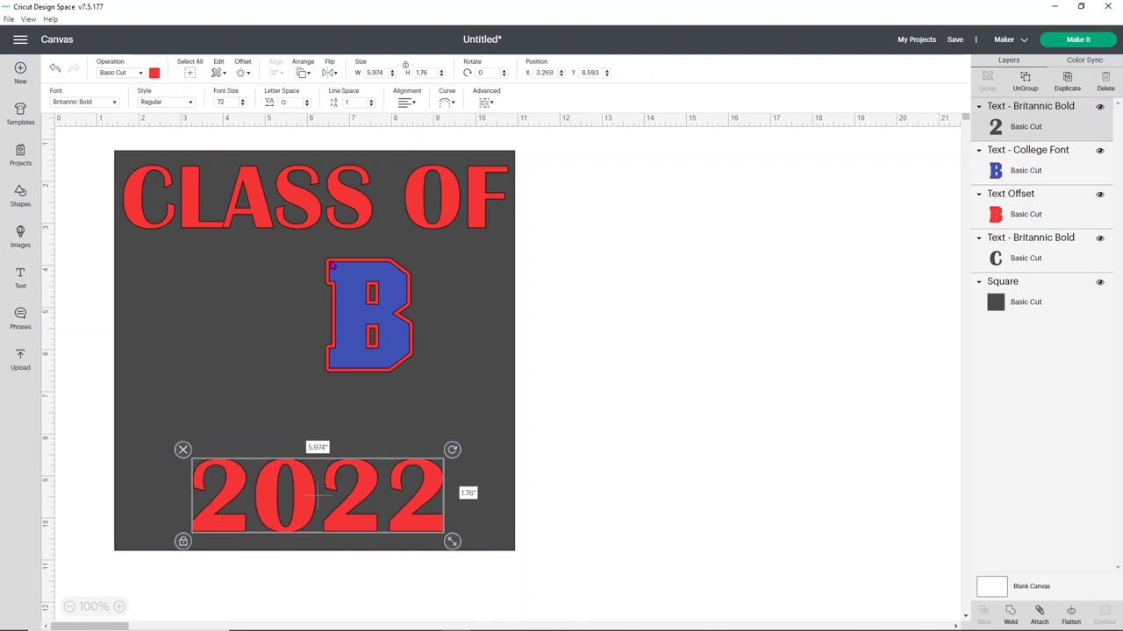
Step: Group the blue letter B with its red offset outline
{"action": "left_click", "coordinate": [312, 249]}
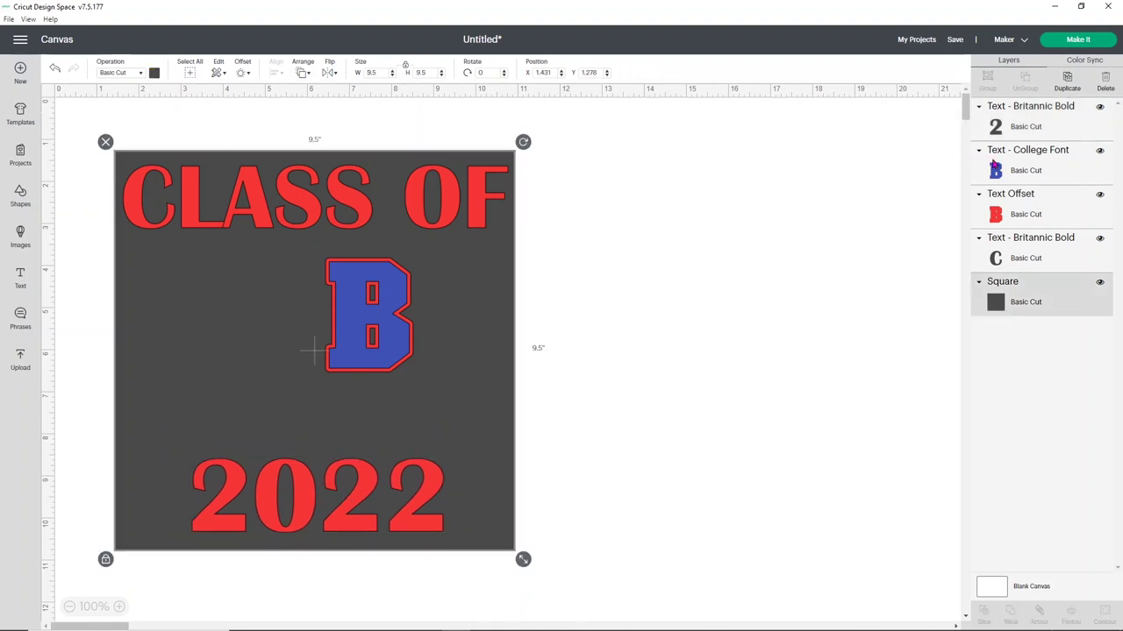
{"action": "left_click", "coordinate": [1033, 153]}
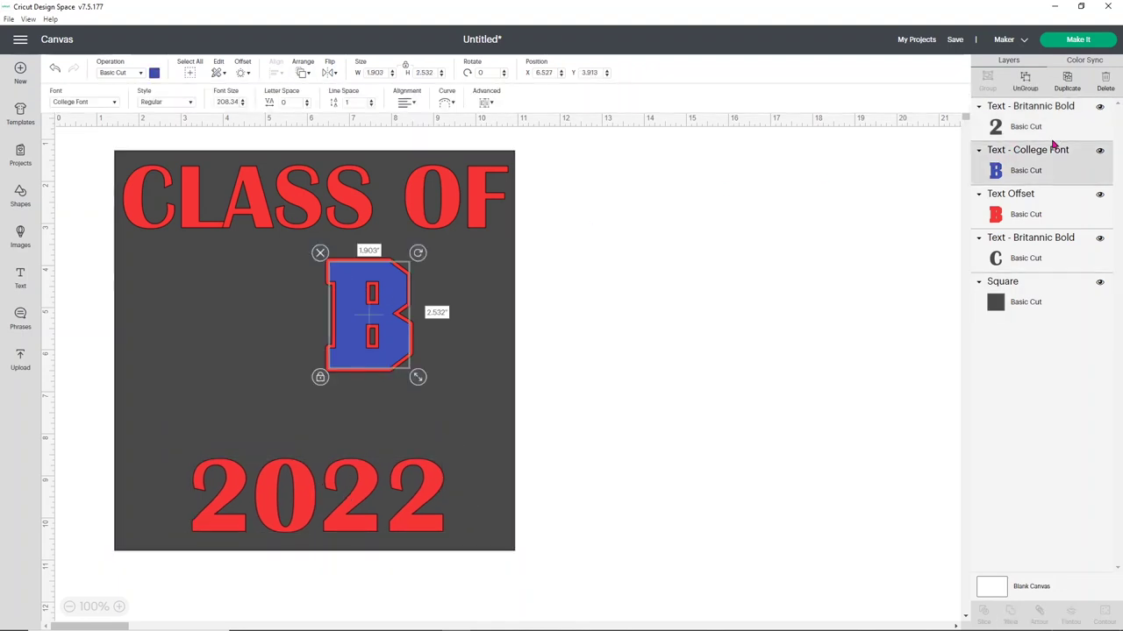
{"action": "left_click", "coordinate": [1020, 207], "text": "shift"}
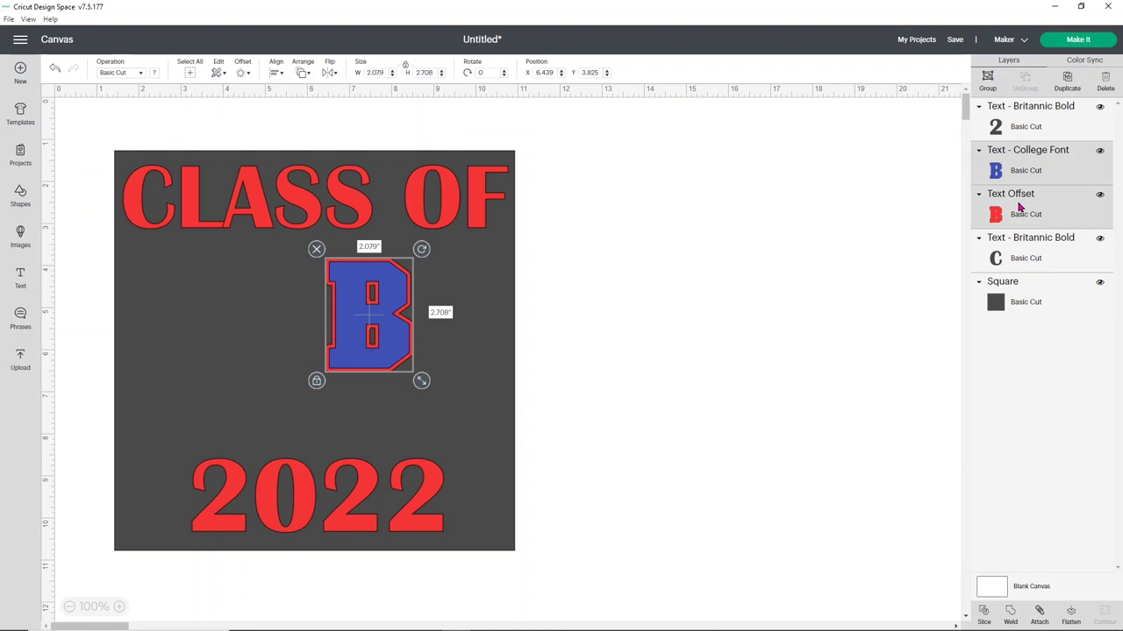
{"action": "left_click", "coordinate": [988, 81]}
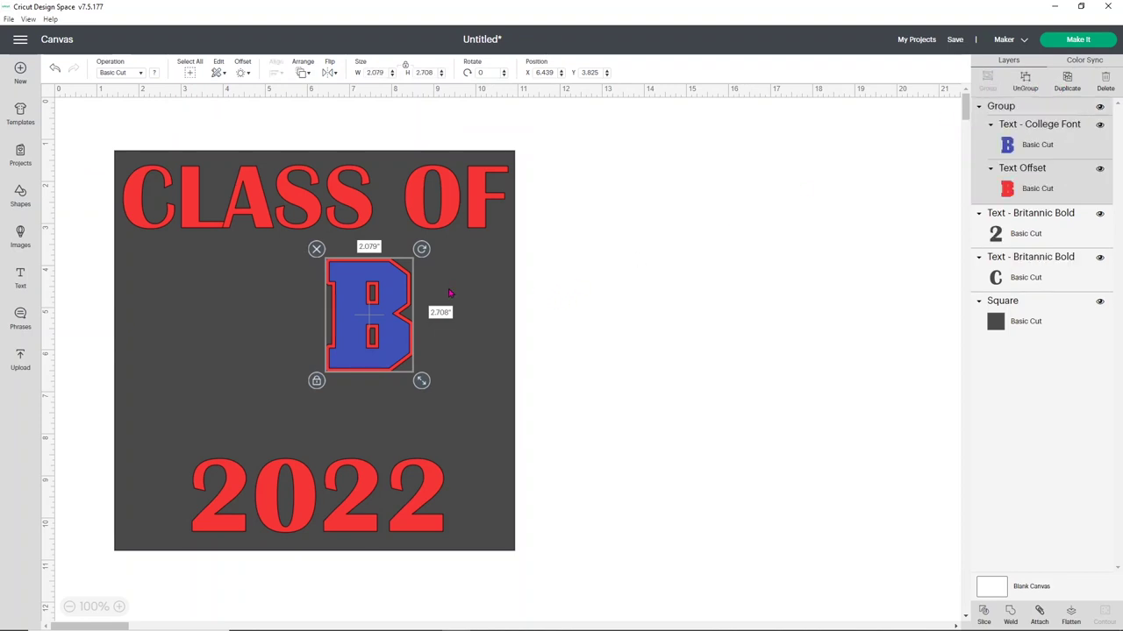
Step: Enlarge the grouped B to about 4.04 by 5.26 inches and position it between CLASS OF and 2022
{"action": "left_click_drag", "start_coordinate": [386, 326], "coordinate": [299, 338]}
{"action": "left_click_drag", "start_coordinate": [336, 376], "coordinate": [407, 434]}
{"action": "left_click_drag", "start_coordinate": [365, 344], "coordinate": [363, 344]}
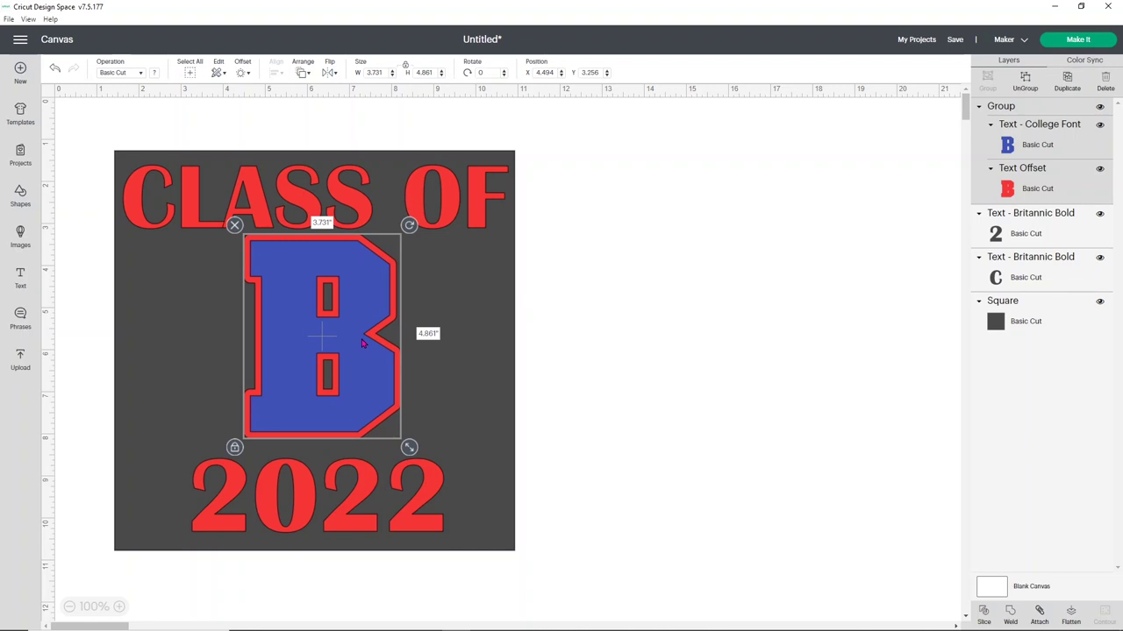
{"action": "left_click_drag", "start_coordinate": [410, 448], "coordinate": [427, 463]}
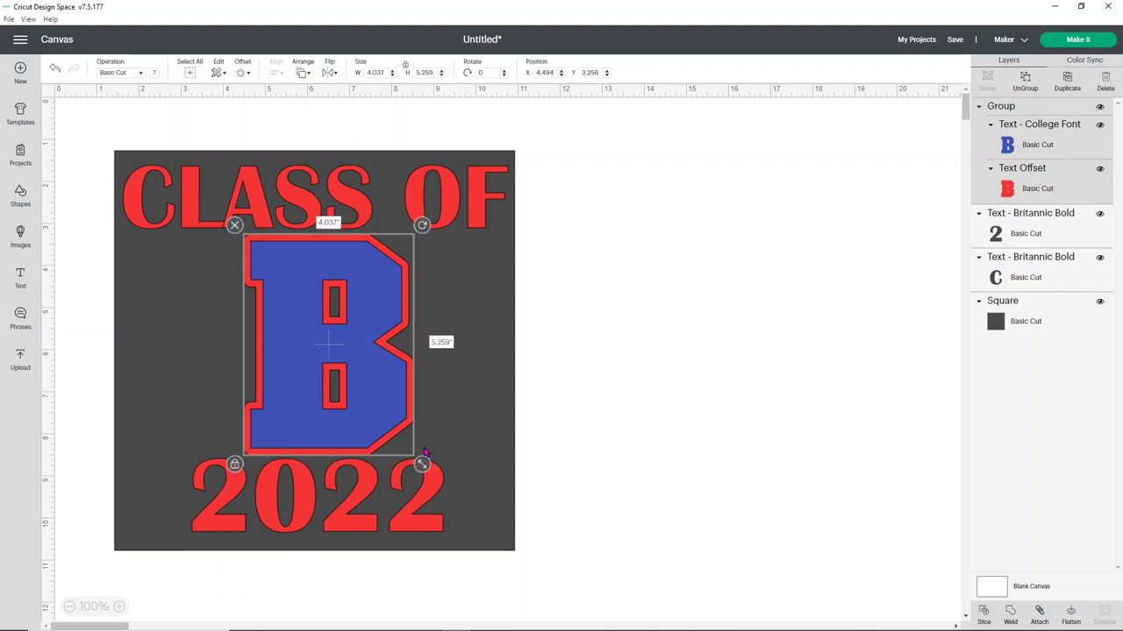
{"action": "left_click", "coordinate": [588, 305]}
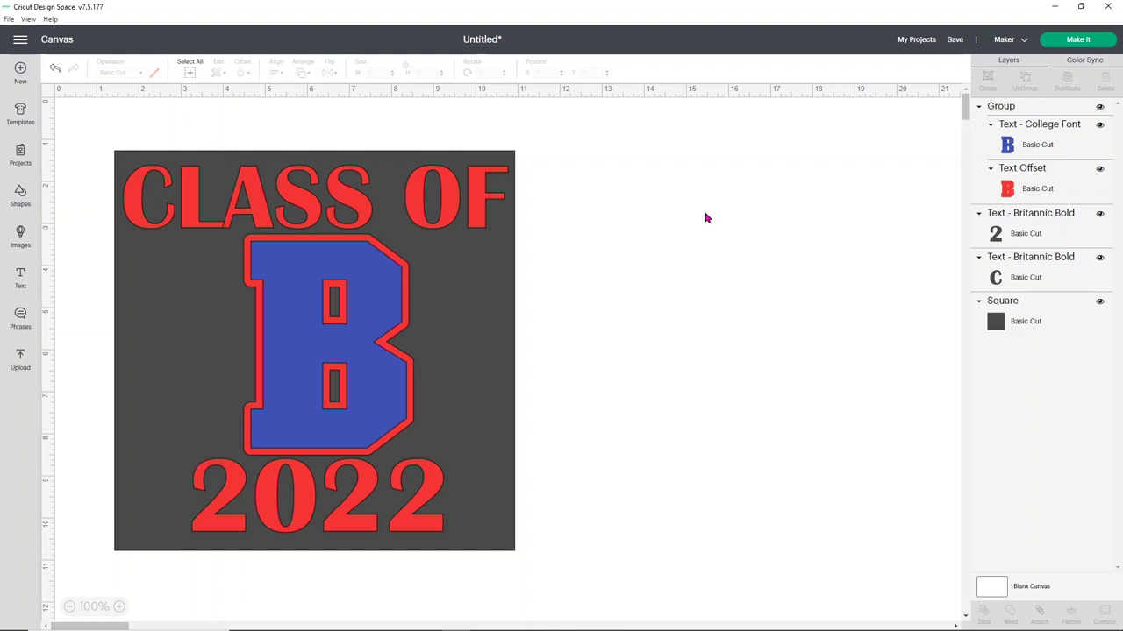
Step: Center the B group, the 2022 text and the CLASS OF text horizontally on each other
{"action": "left_click", "coordinate": [1006, 116]}
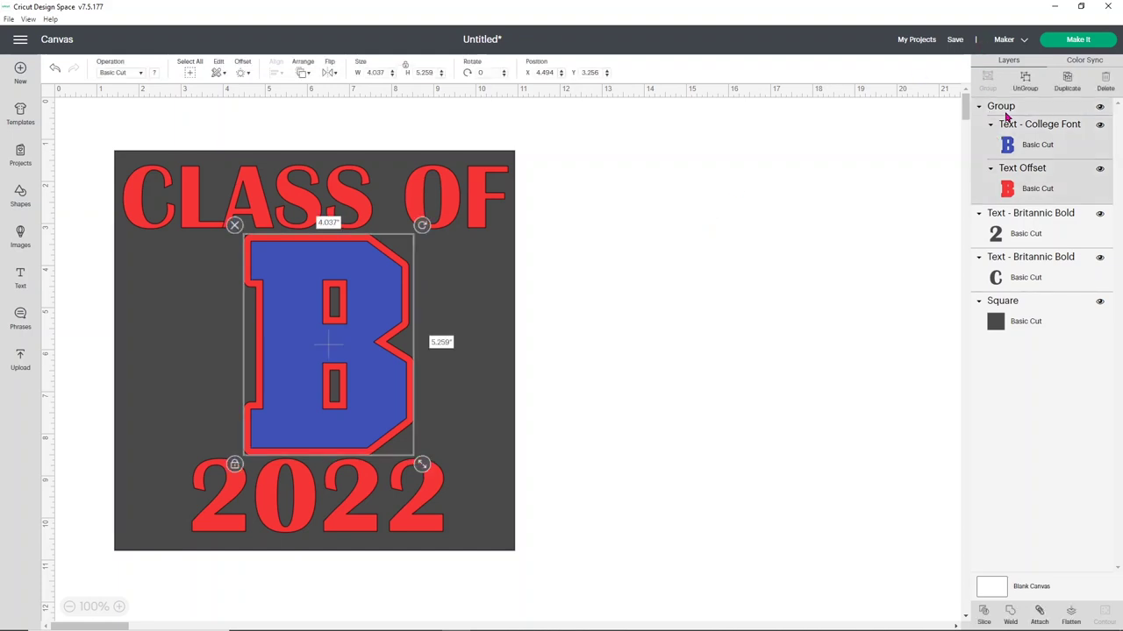
{"action": "left_click", "coordinate": [1028, 226], "text": "shift"}
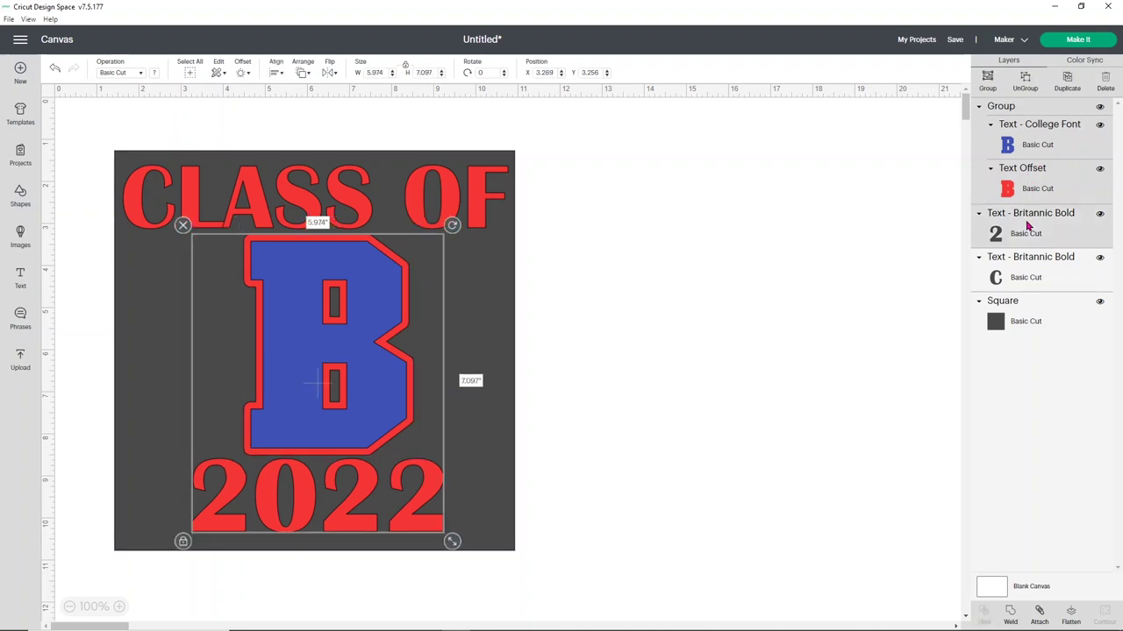
{"action": "left_click", "coordinate": [1023, 277], "text": "shift"}
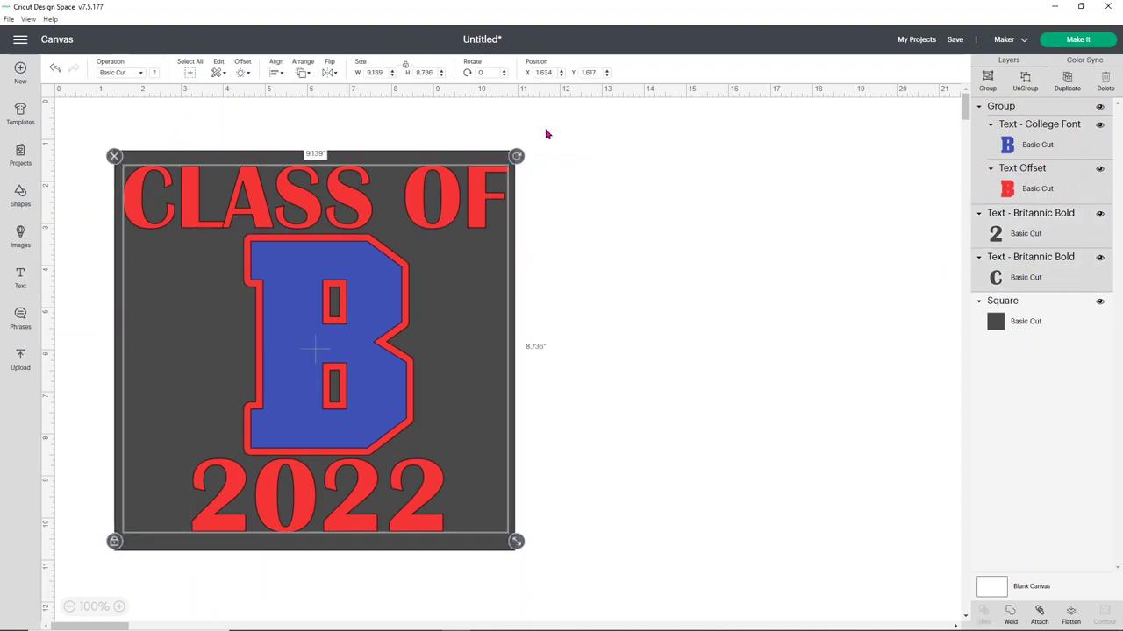
{"action": "left_click", "coordinate": [277, 76]}
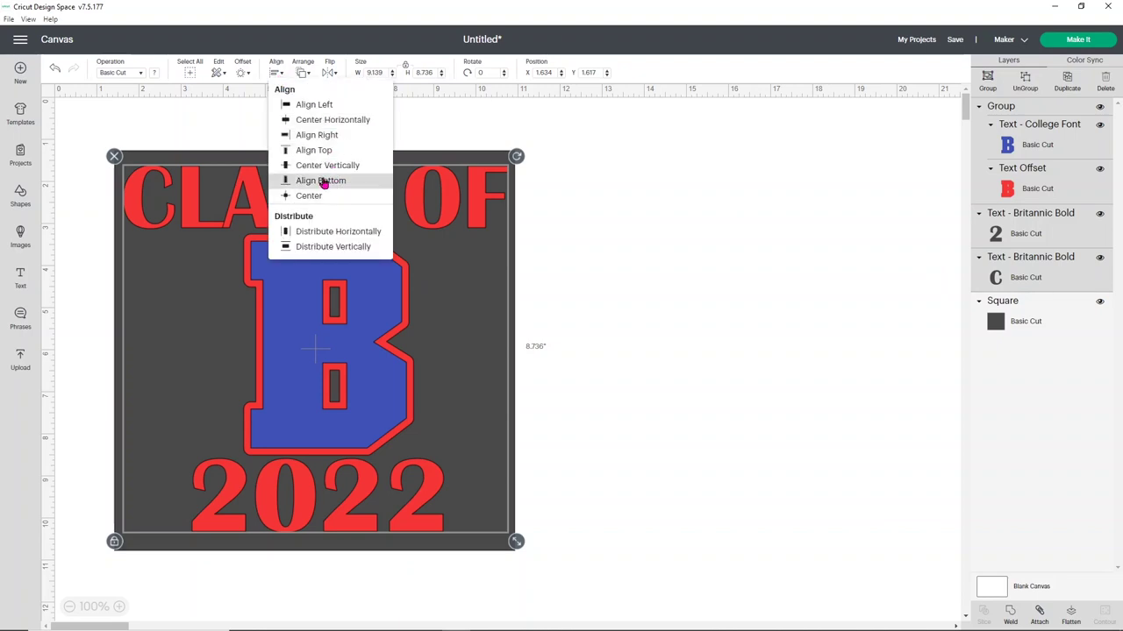
{"action": "left_click", "coordinate": [317, 122]}
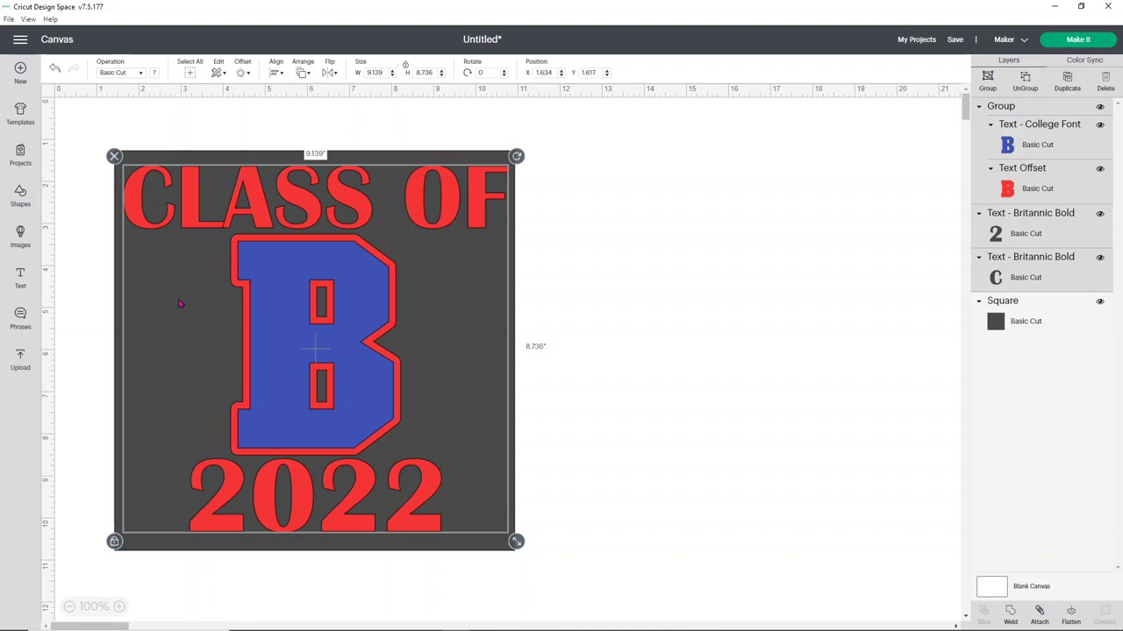
Step: Enlarge the whole design to about 9.5 inches wide, then move it off the gray background square and delete the square
{"action": "left_click_drag", "start_coordinate": [517, 543], "coordinate": [530, 556]}
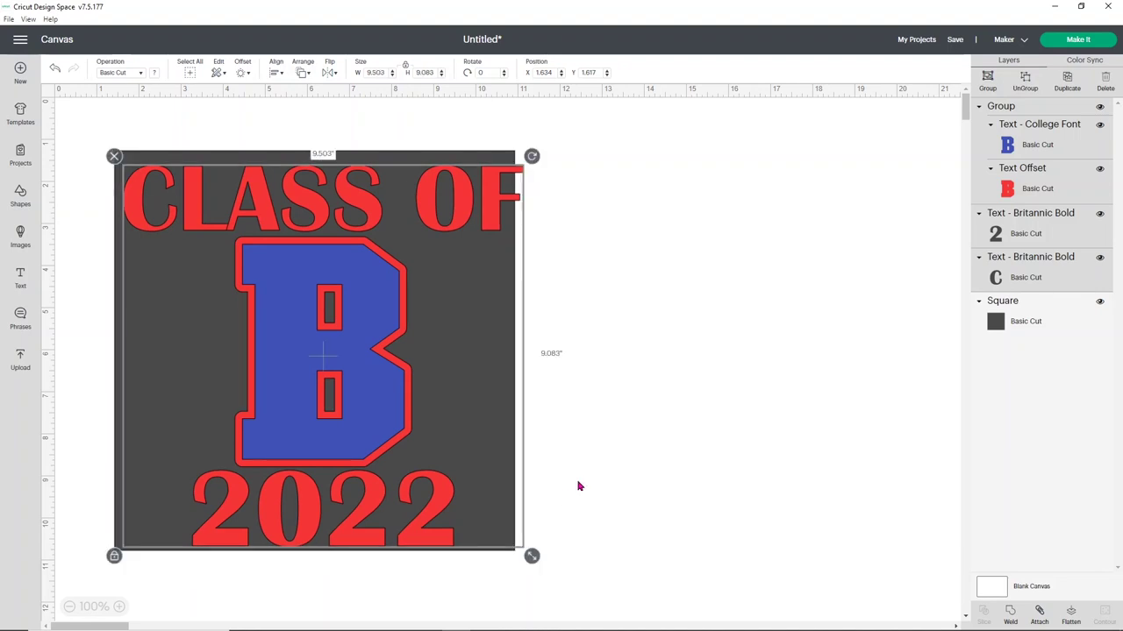
{"action": "left_click_drag", "start_coordinate": [371, 318], "coordinate": [726, 318]}
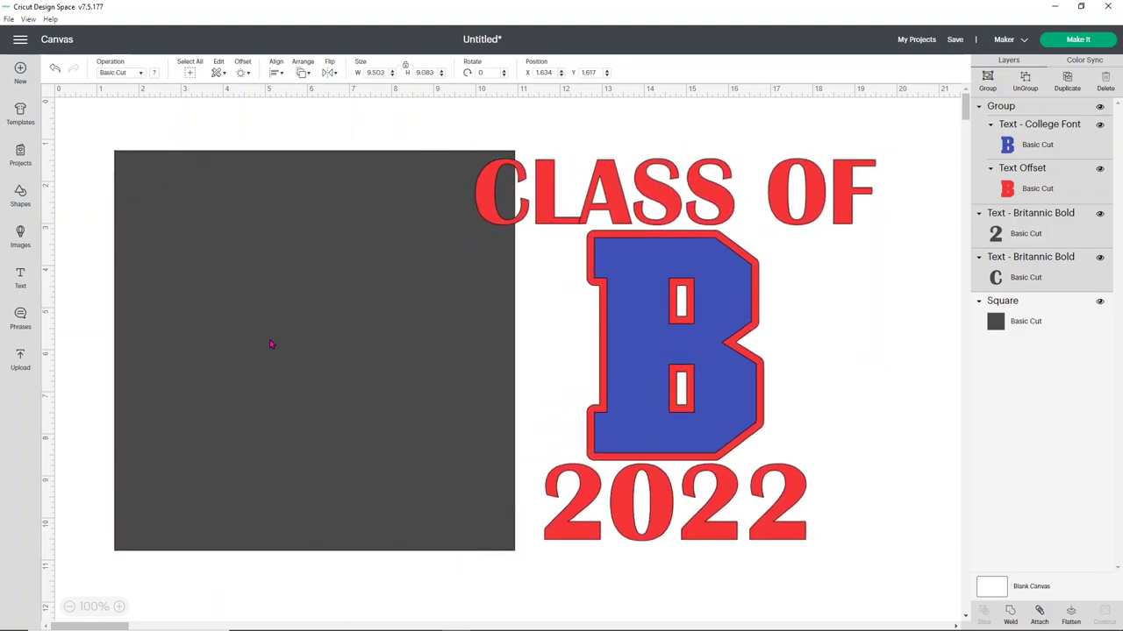
{"action": "left_click", "coordinate": [271, 342]}
{"action": "key", "text": "Delete"}
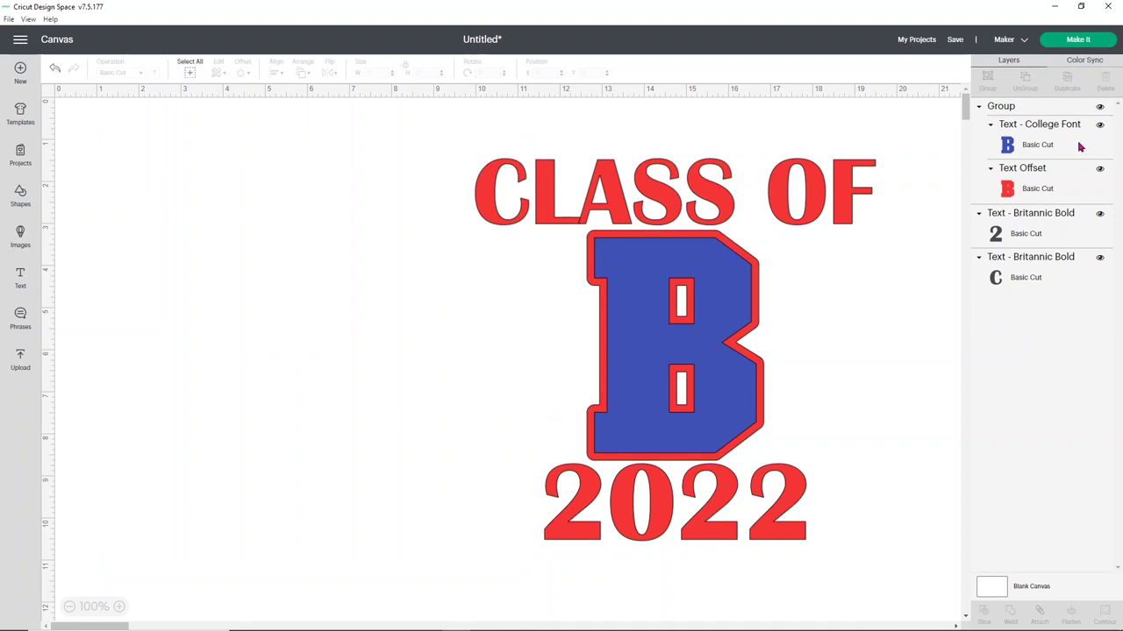
Step: Ungroup the letter B and move the blue B away from the red design into the empty canvas area beside it
{"action": "left_click", "coordinate": [1036, 111]}
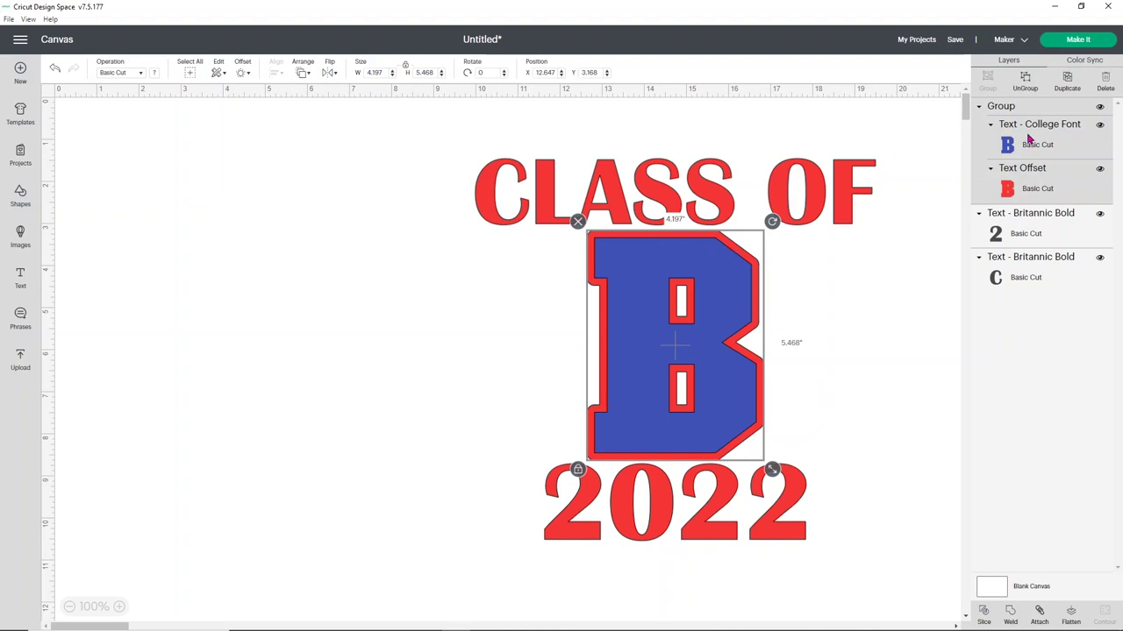
{"action": "left_click", "coordinate": [1029, 91]}
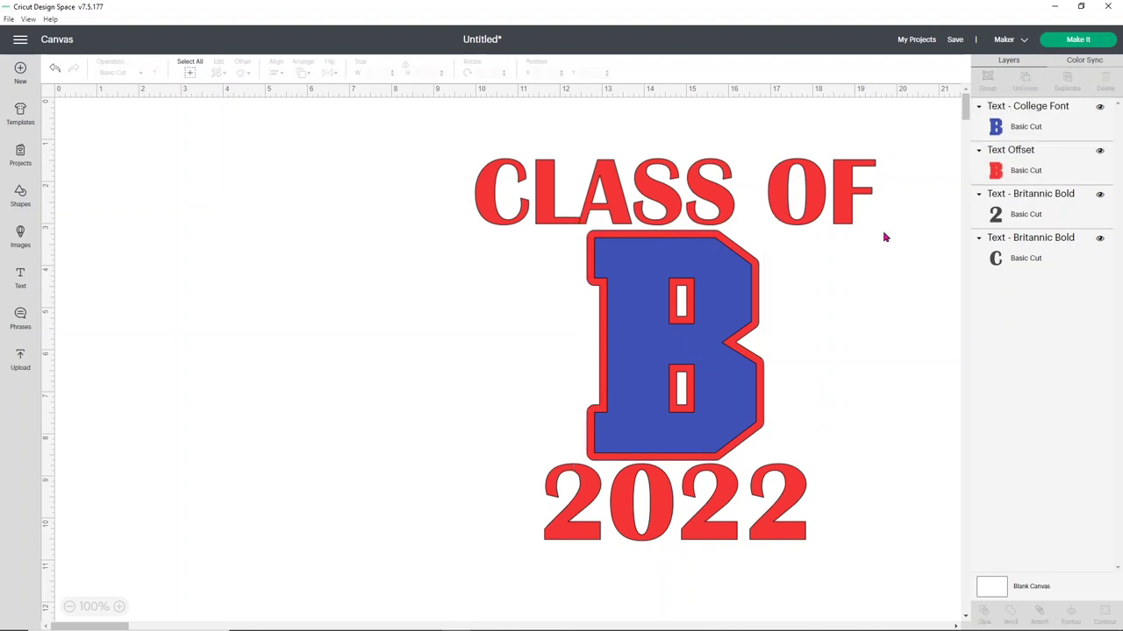
{"action": "left_click_drag", "start_coordinate": [734, 291], "coordinate": [299, 297]}
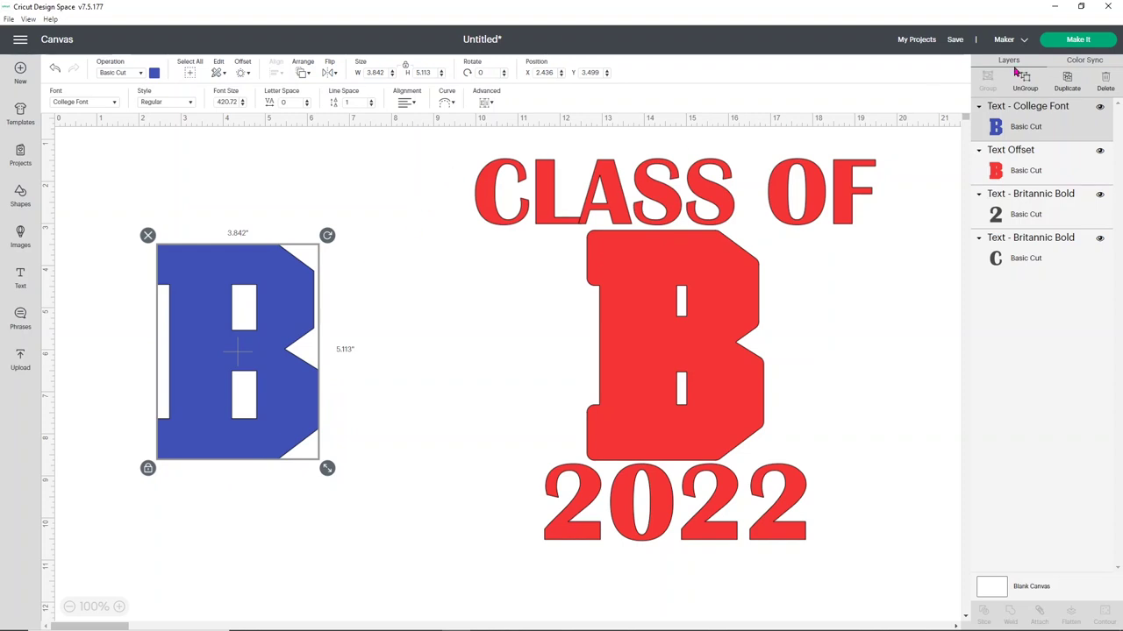
Step: Preview how the pieces are laid out on the cutting mats and return to the canvas
{"action": "left_click", "coordinate": [1081, 44]}
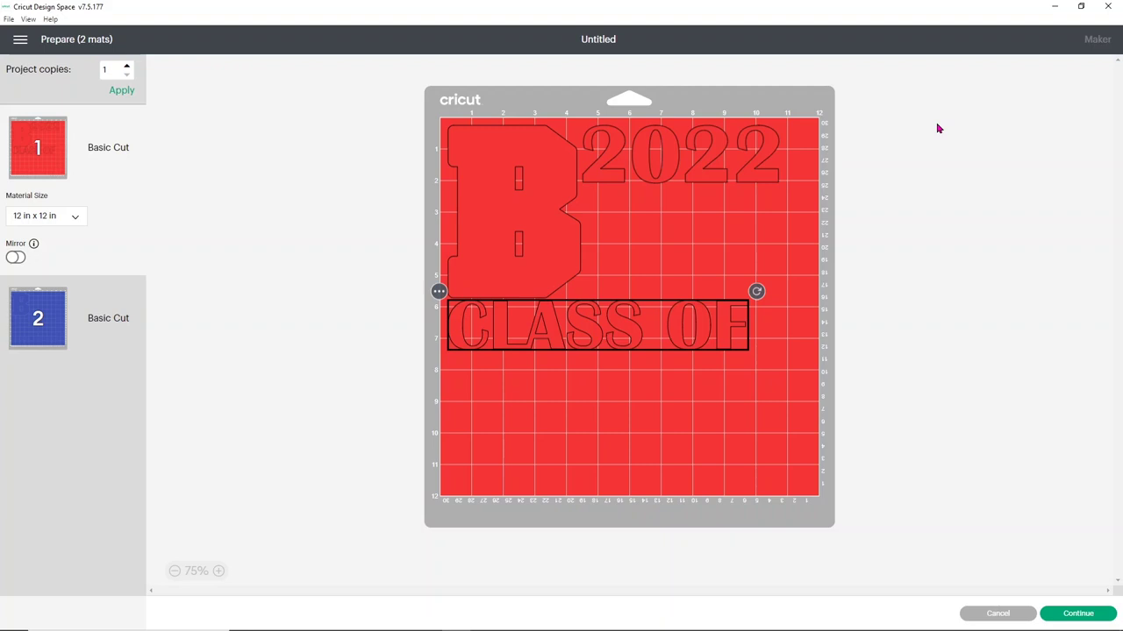
{"action": "left_click", "coordinate": [995, 614]}
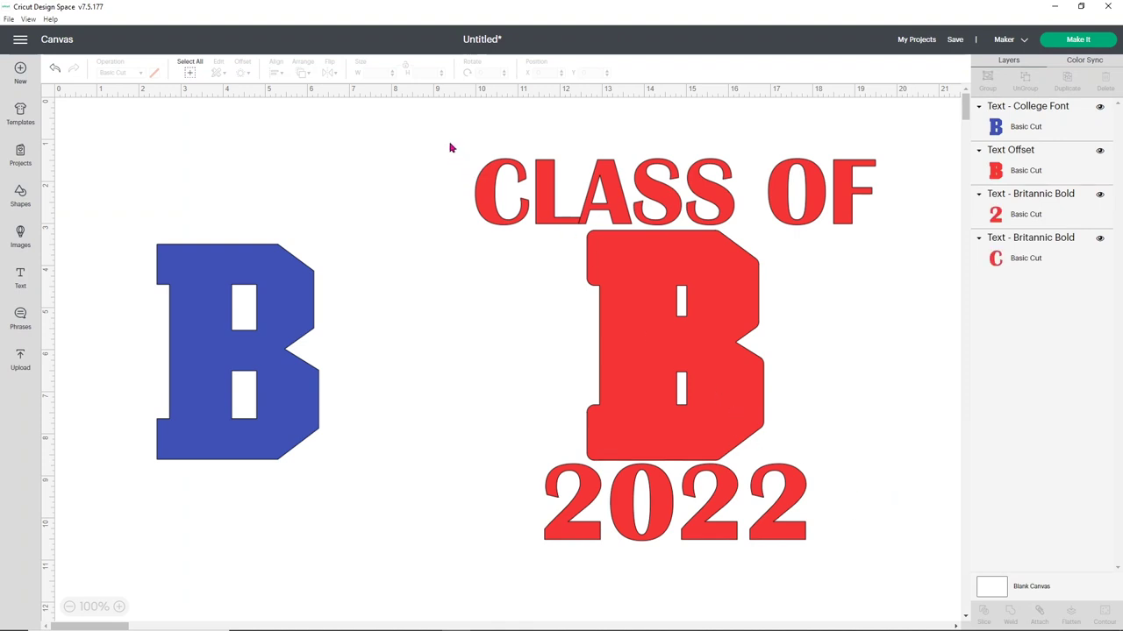
Step: Ungroup CLASS OF into single letters and nudge the L slightly left, away from the A
{"action": "left_click", "coordinate": [543, 205]}
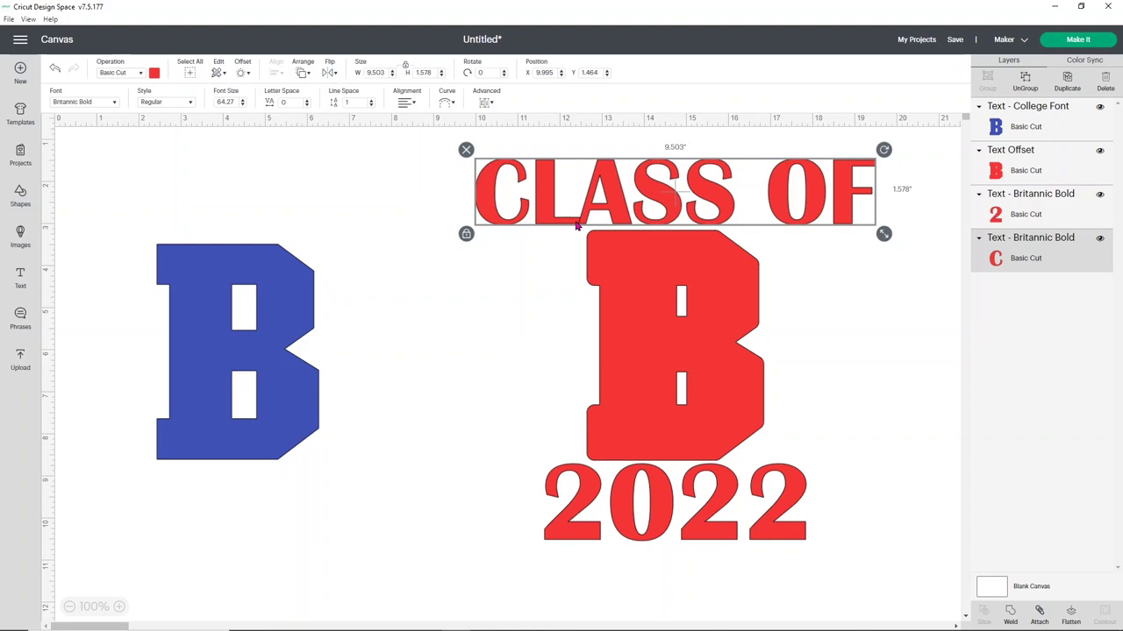
{"action": "left_click", "coordinate": [1023, 86]}
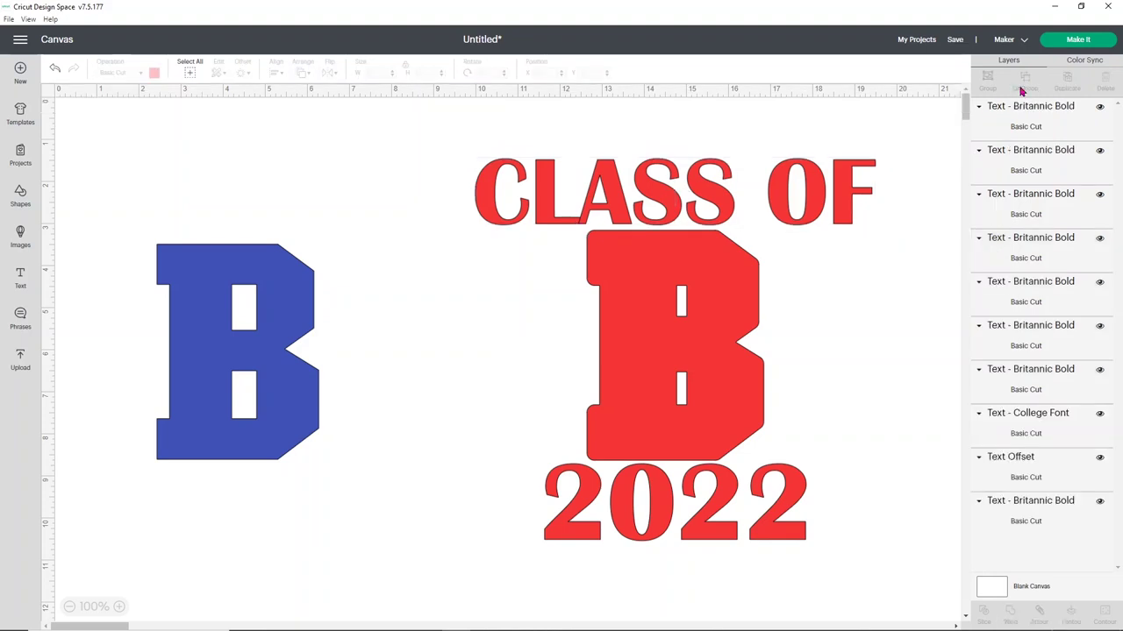
{"action": "left_click", "coordinate": [571, 224]}
{"action": "key", "text": "Left"}
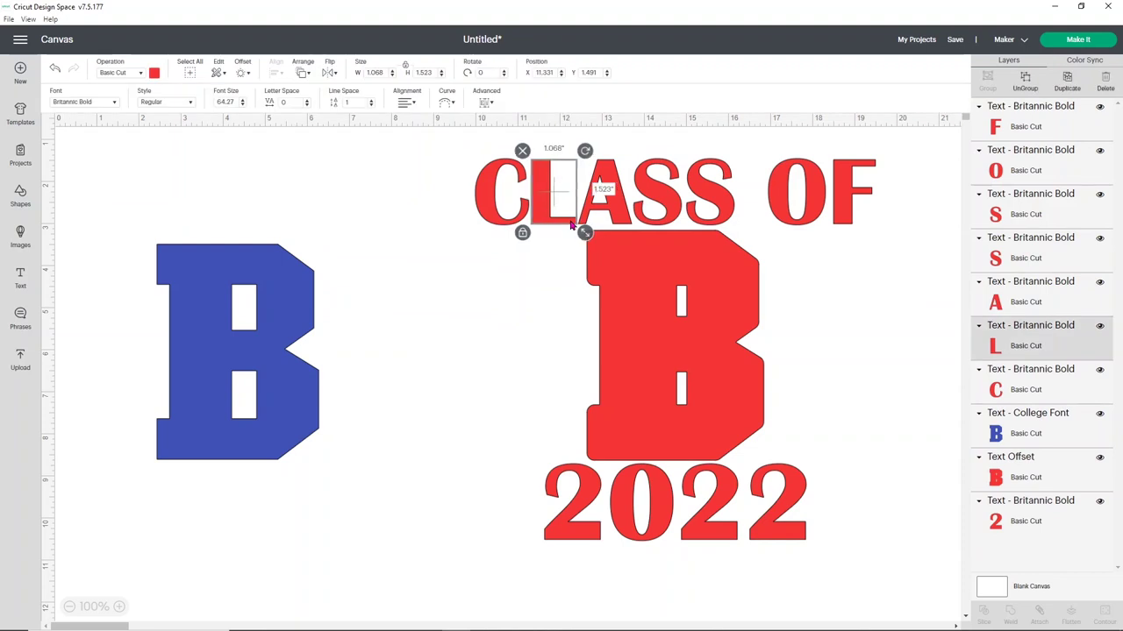
{"action": "left_click", "coordinate": [482, 251]}
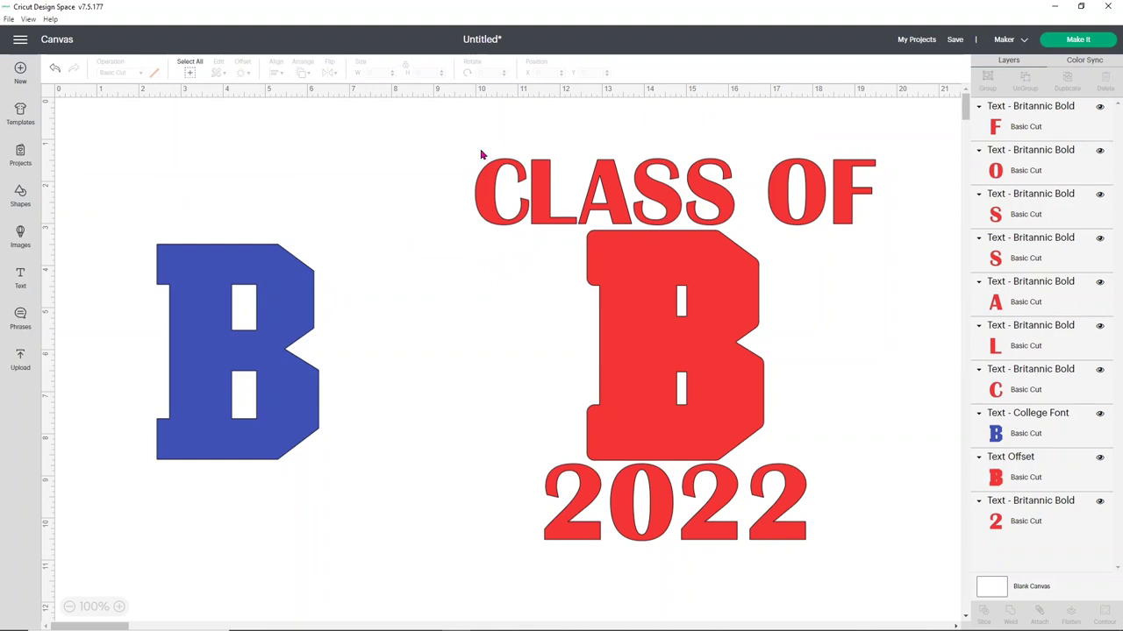
Step: Attach all the red letters, the red B offset and 2022 together as one cut layout
{"action": "left_click_drag", "start_coordinate": [450, 134], "coordinate": [899, 566]}
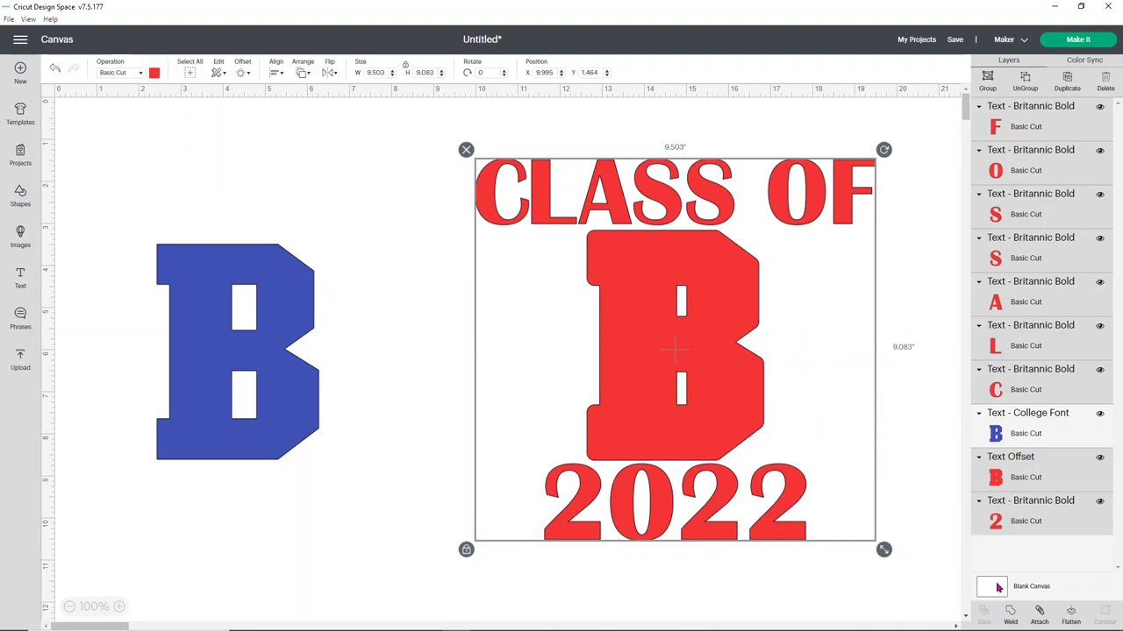
{"action": "left_click", "coordinate": [1038, 611]}
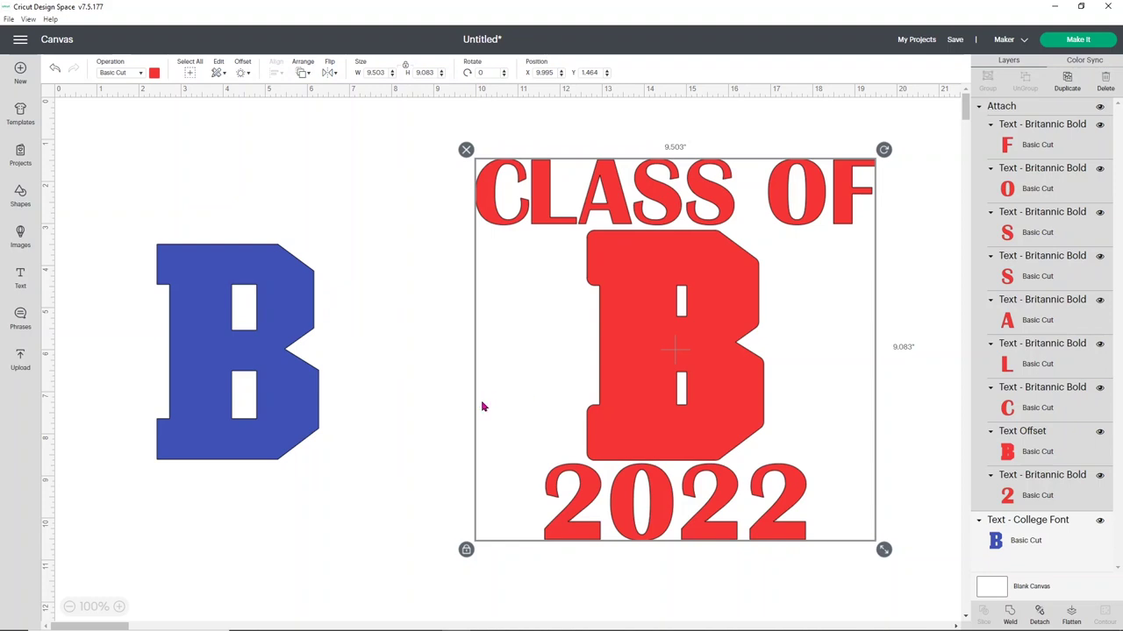
{"action": "left_click", "coordinate": [412, 303]}
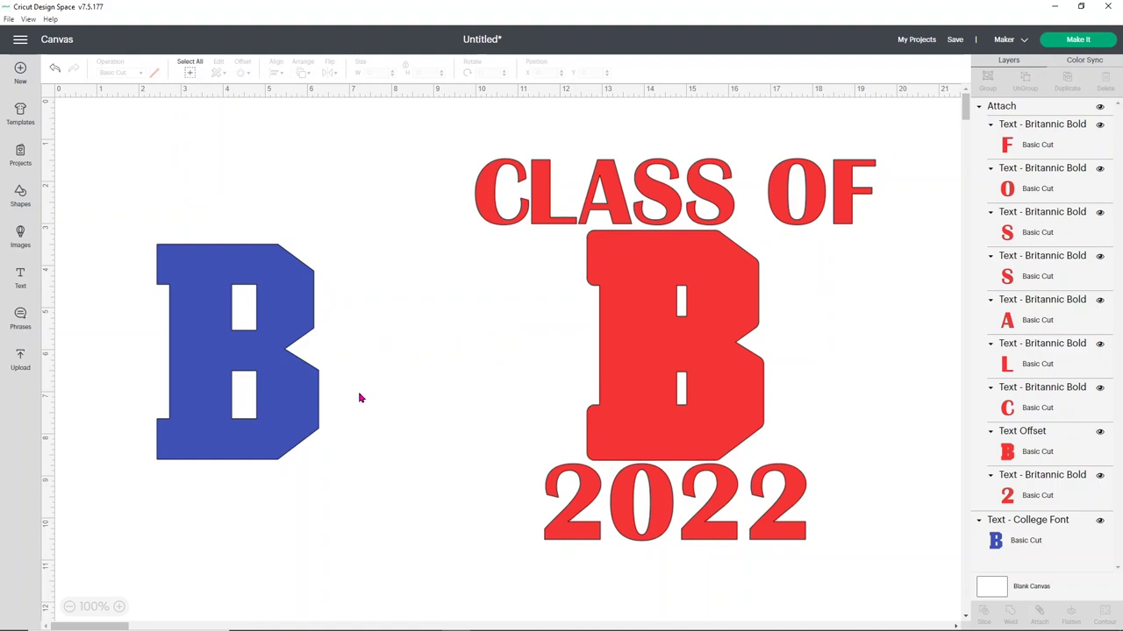
Step: Flip both the blue B and the attached red design horizontally
{"action": "left_click", "coordinate": [276, 347]}
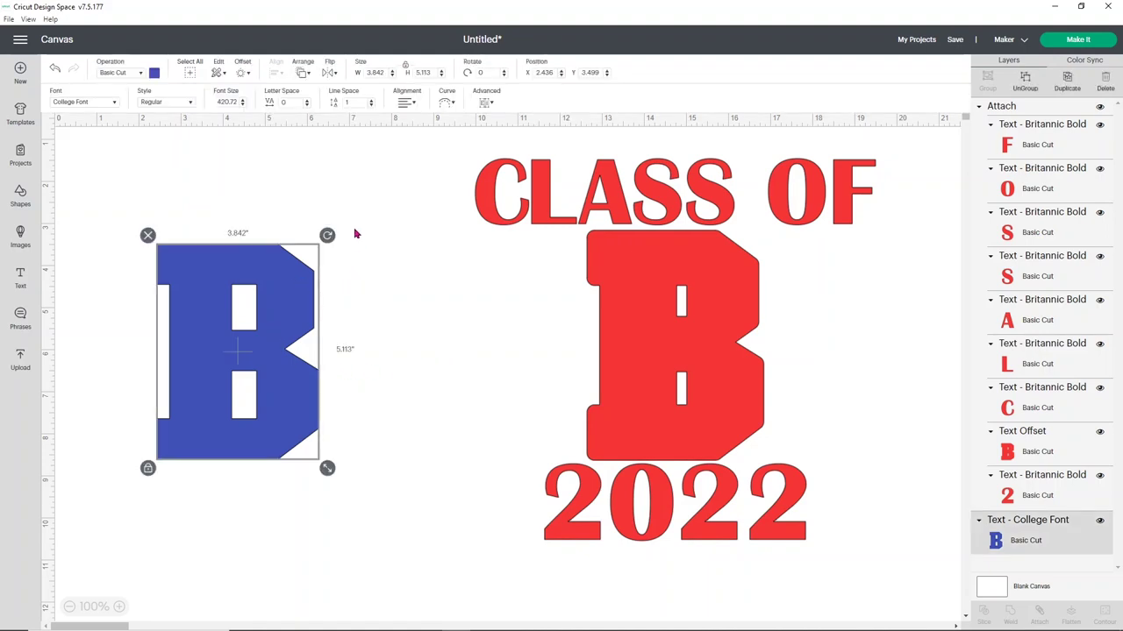
{"action": "left_click", "coordinate": [331, 74]}
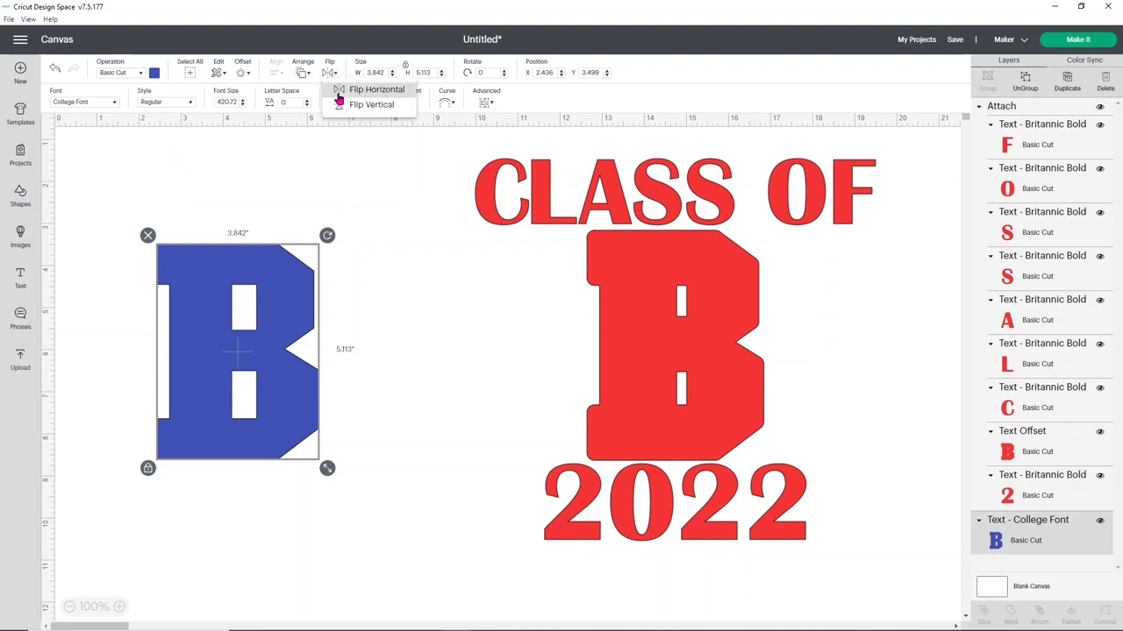
{"action": "left_click", "coordinate": [339, 97]}
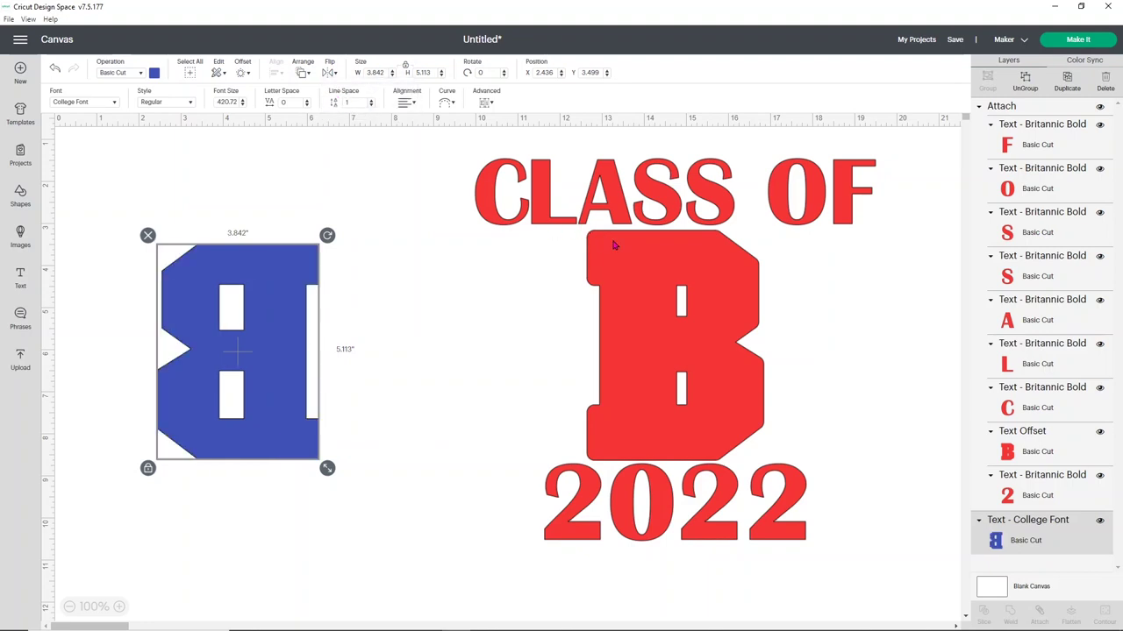
{"action": "left_click", "coordinate": [639, 250]}
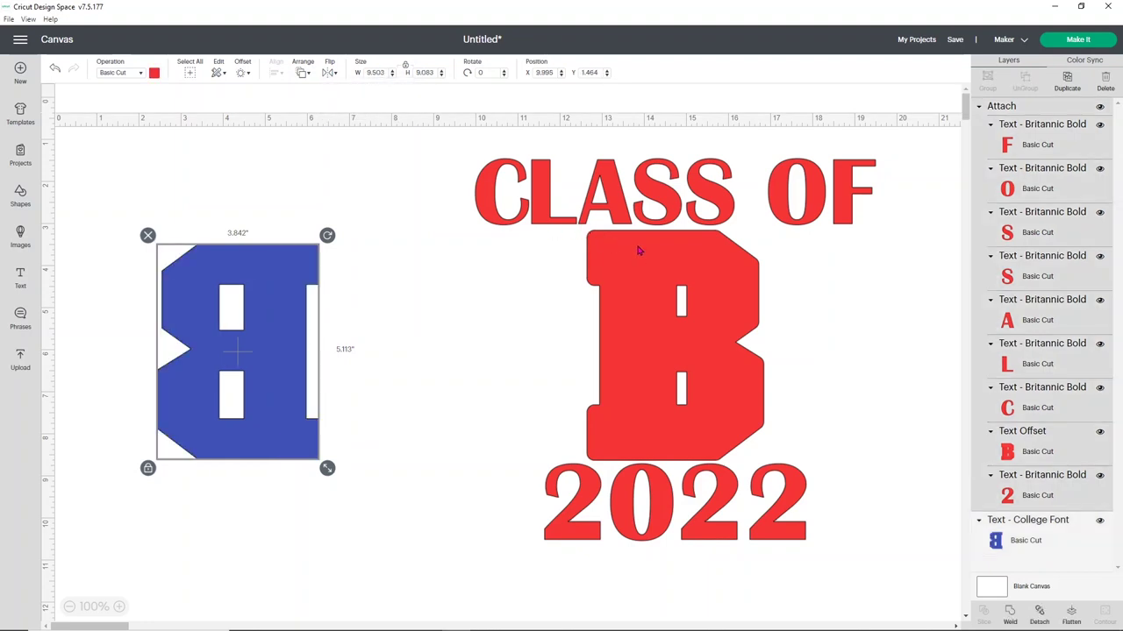
{"action": "left_click", "coordinate": [686, 274]}
{"action": "left_click", "coordinate": [332, 73]}
{"action": "left_click", "coordinate": [347, 90]}
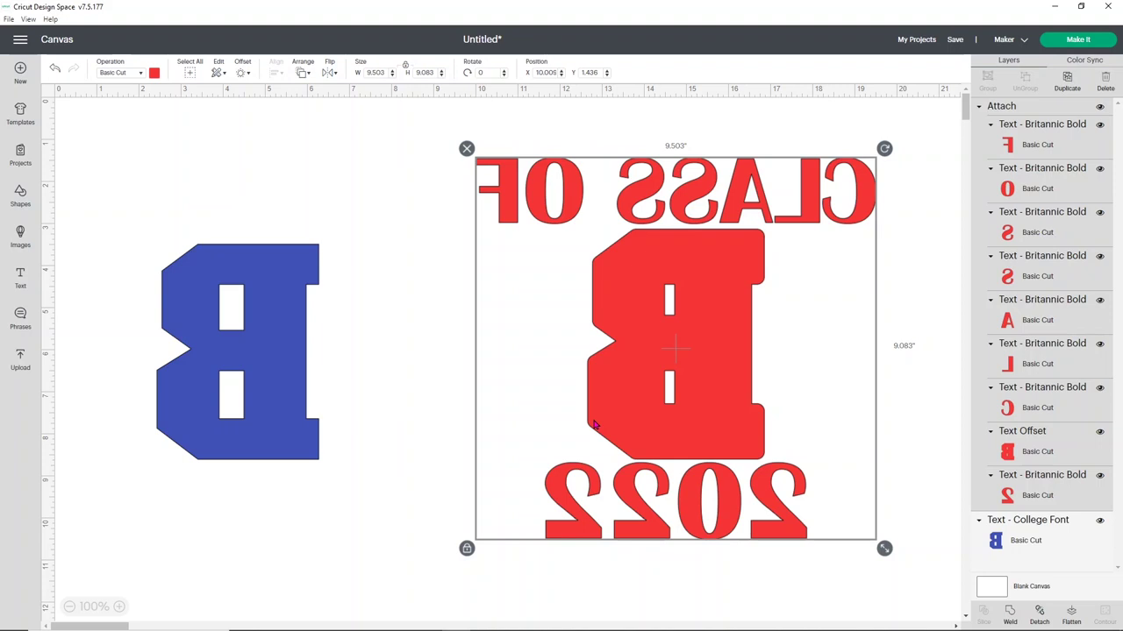
Step: Send the two mirrored mats on to be cut and set the base material to Everyday Iron-On
{"action": "left_click", "coordinate": [1074, 41]}
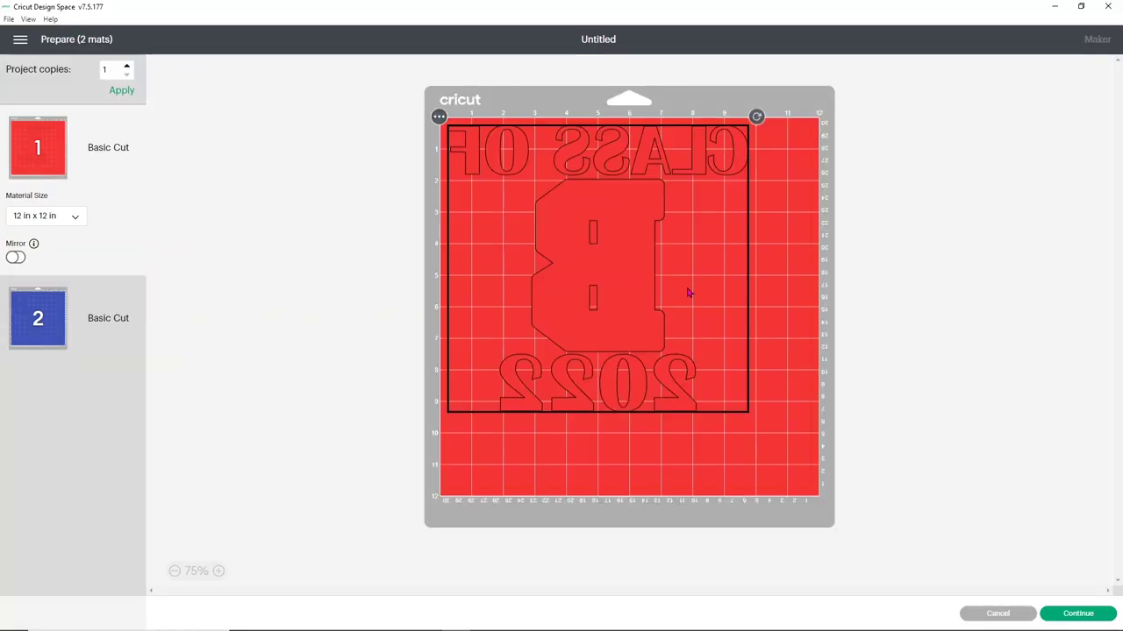
{"action": "left_click", "coordinate": [1066, 615]}
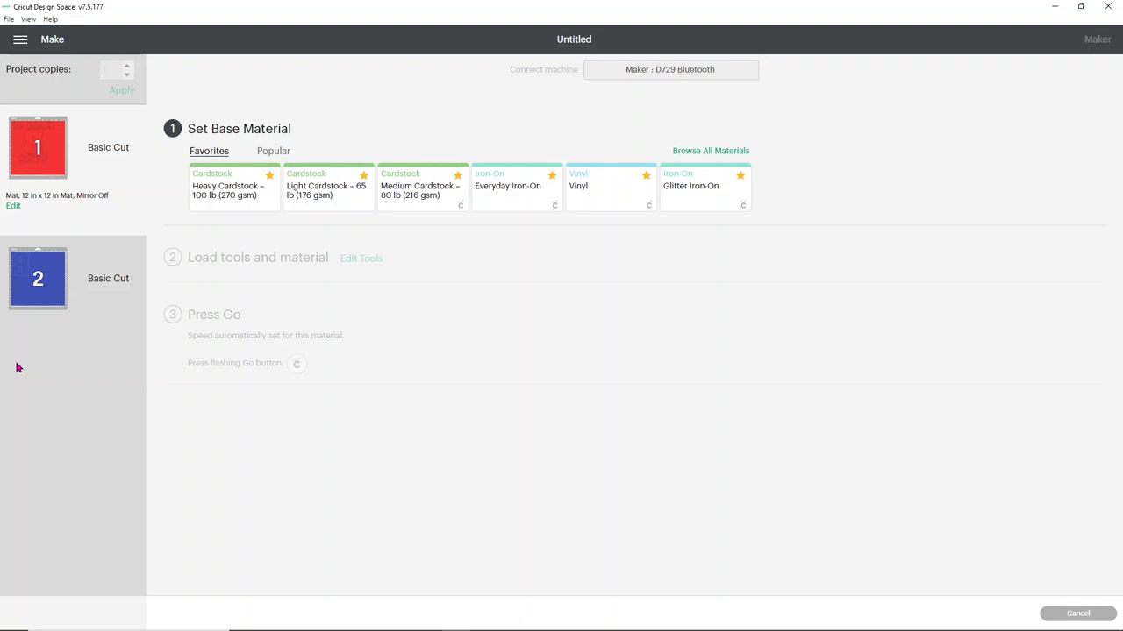
{"action": "left_click", "coordinate": [500, 195]}
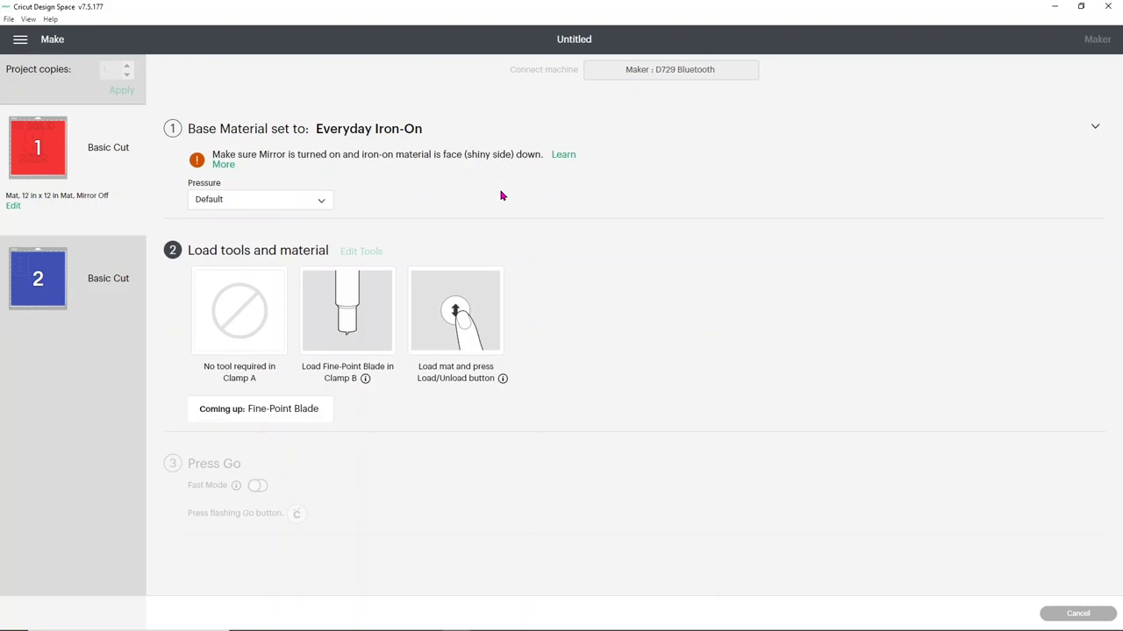